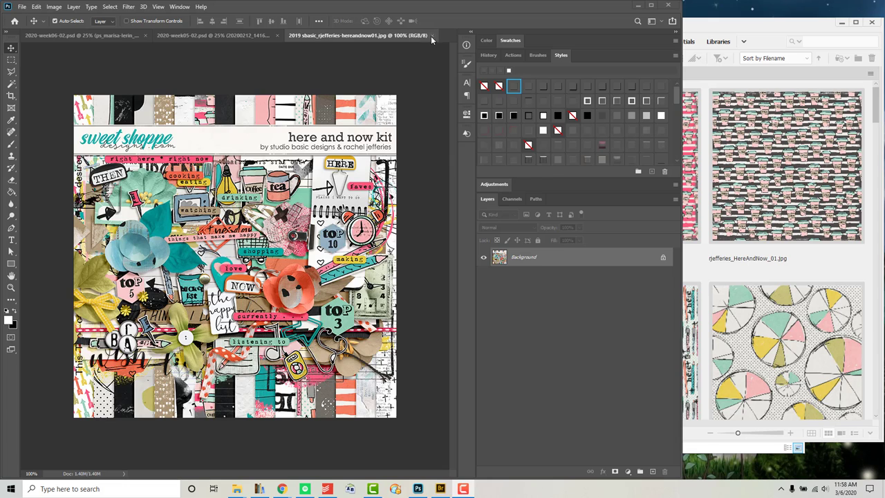
Close the extra document so the week 05 layout is showing
left_click(432, 35)
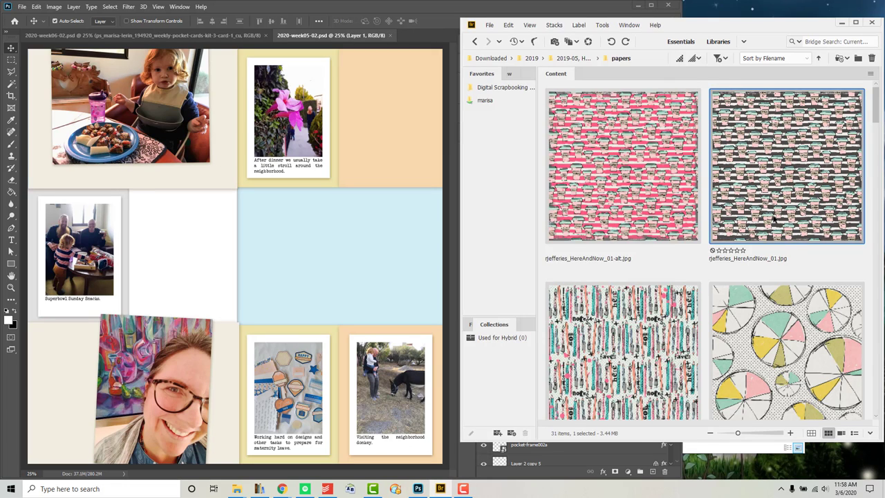
Place the white flower paper and clip it into the centre-right pocket
left_click_drag(448, 273, 339, 256)
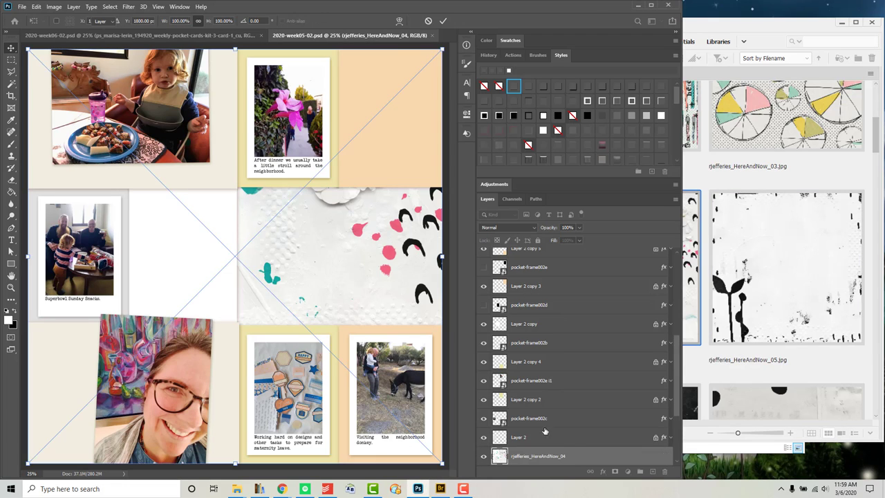
key("Return")
right_click(626, 456)
left_click(664, 257)
left_click_drag(387, 291, 419, 338)
scroll(554, 332, "up", 2)
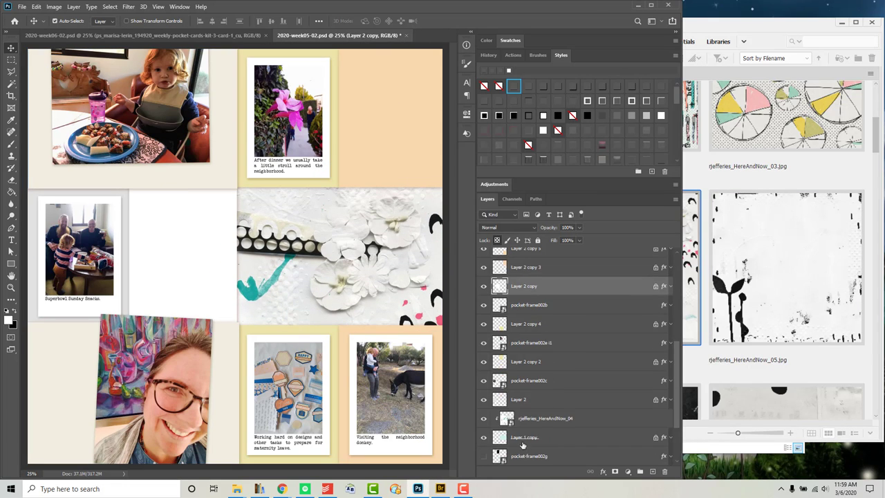
scroll(553, 332, "up", 2)
scroll(588, 346, "up", 2)
left_click(669, 364)
Place dotted paper 07 behind the bottom-left selfie and black-striped paper behind the top-left photo
left_click(742, 341)
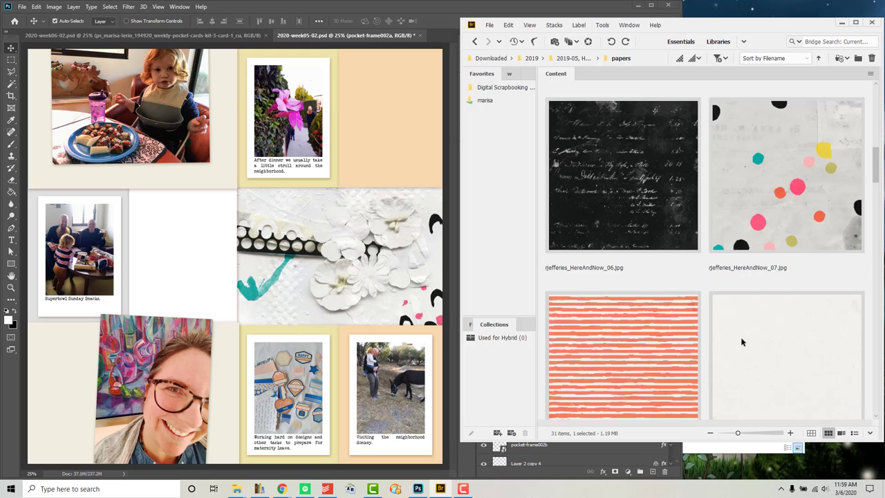
left_click(231, 362)
left_click(786, 175)
left_click_drag(786, 175, 236, 277)
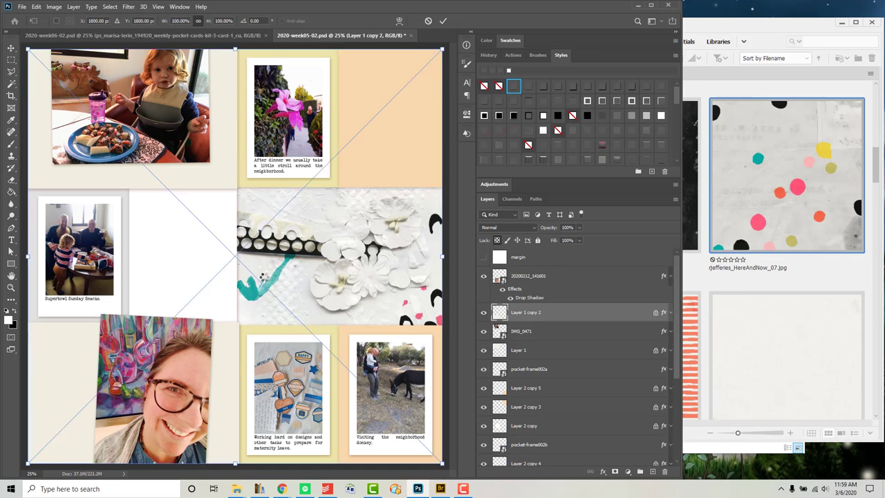
left_click_drag(300, 337, 104, 429)
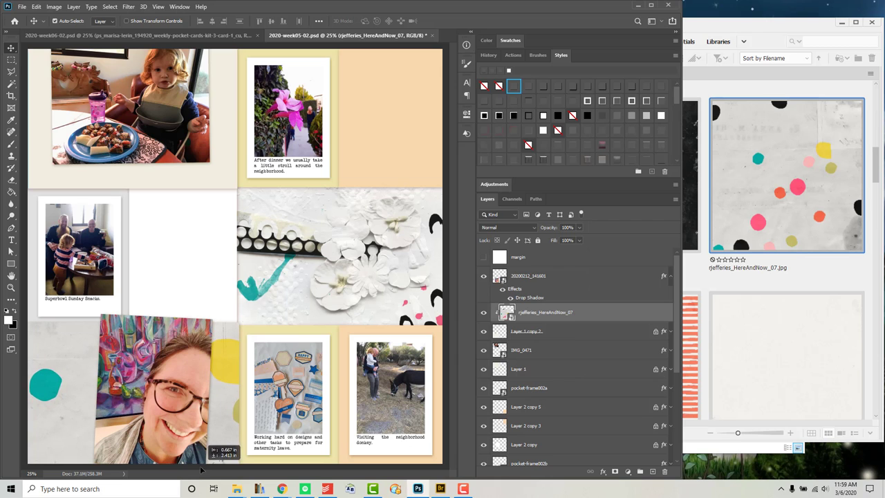
left_click(740, 247)
scroll(740, 247, "down", 5)
scroll(740, 247, "down", 5)
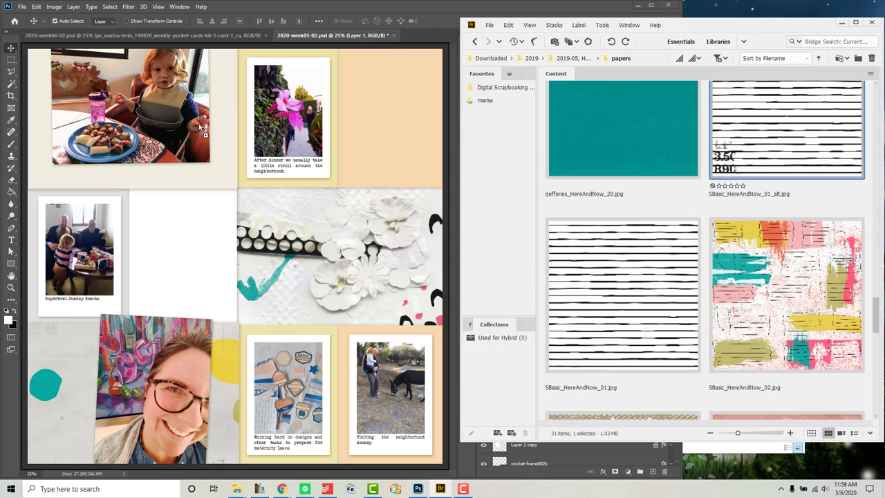
left_click_drag(200, 130, 211, 143)
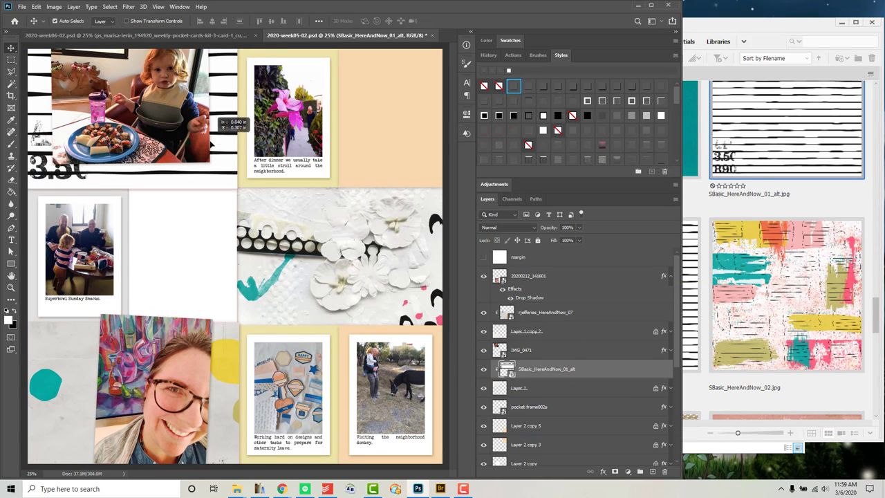
Clip mint paper 19 and light pink paper 16 into their pocket frames
left_click(743, 225)
scroll(742, 225, "up", 3)
scroll(743, 225, "down", 2)
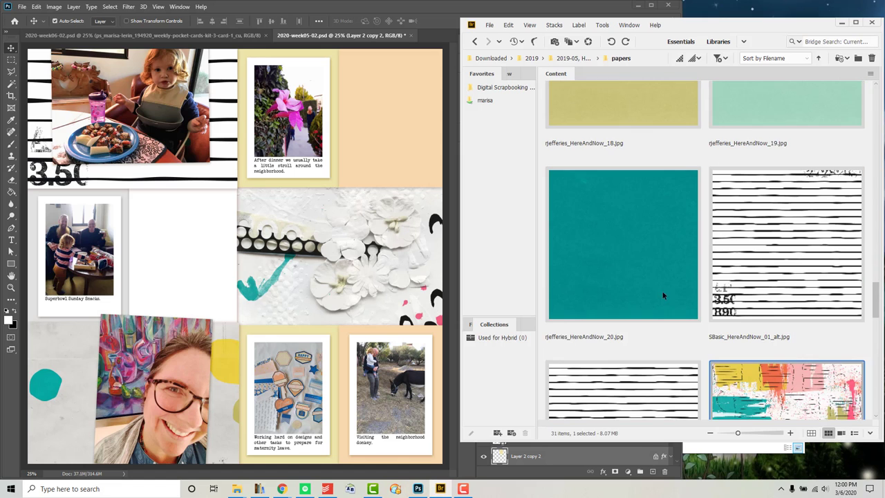
mouse_move(781, 104)
left_mouse_down()
mouse_move(309, 141)
mouse_move(334, 165)
left_mouse_up()
key("Return")
key("ctrl+alt+g")
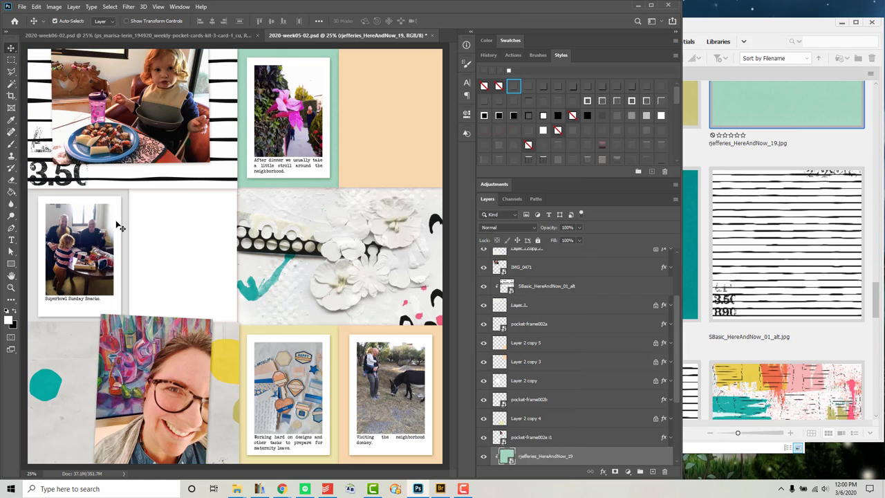
left_click(745, 258)
scroll(745, 259, "up", 2)
left_click_drag(623, 285, 429, 261)
key("Return")
right_click(568, 455)
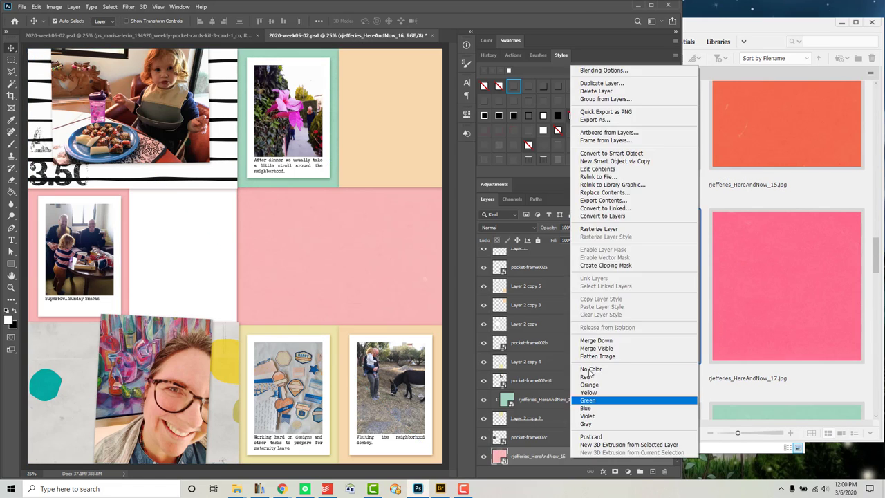
left_click(622, 269)
Clip orange paper 15 into the bottom pocket and yellow paper into the bottom-right pocket
left_click(736, 289)
left_click_drag(767, 124, 388, 354)
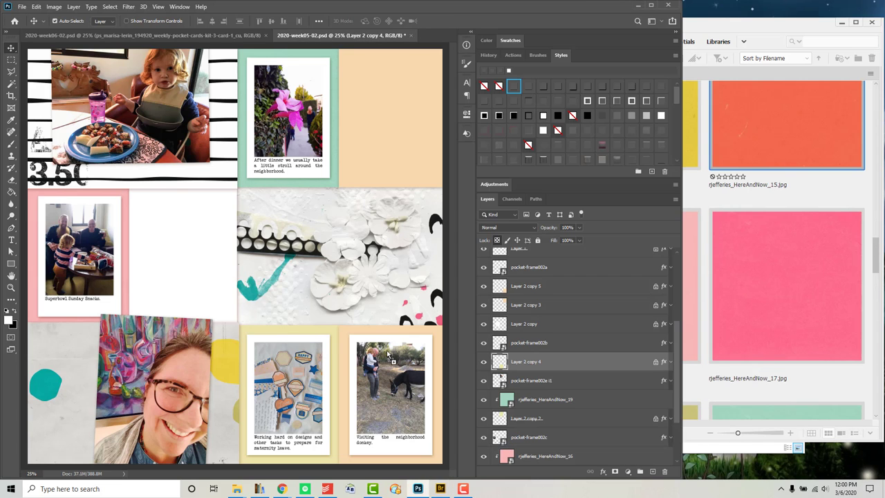
key("Return")
key("ctrl+alt+g")
left_click(737, 308)
scroll(737, 307, "down", 2)
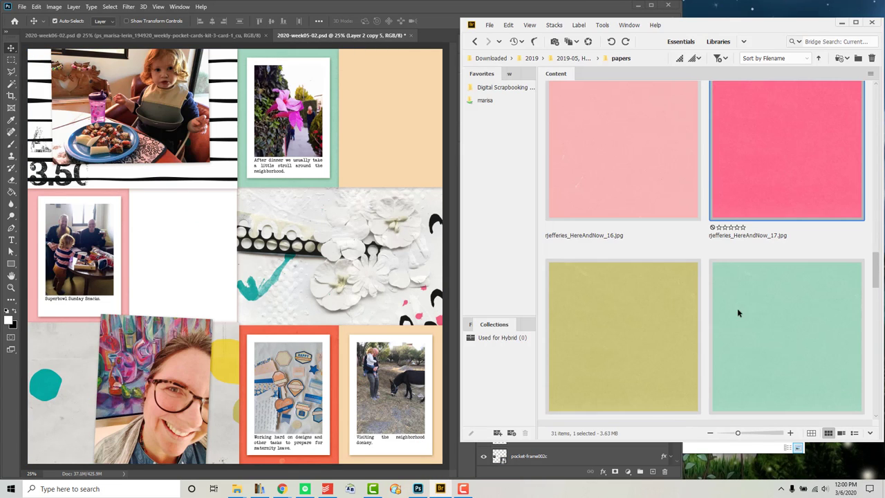
left_click_drag(622, 332, 392, 340)
key("Return")
key("ctrl+alt+g")
Clip tan patterned paper 03 into the white centre pocket
left_click(752, 261)
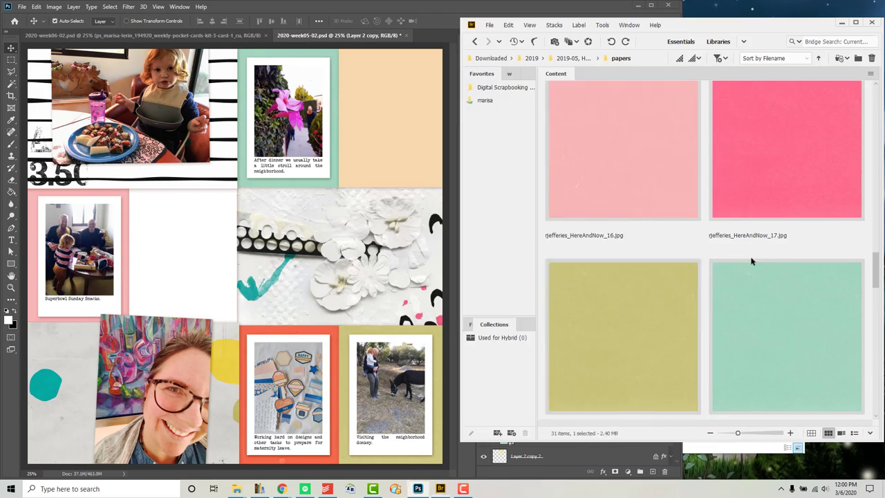
scroll(752, 261, "up", 5)
scroll(752, 261, "down", 2)
left_click_drag(622, 207, 571, 360)
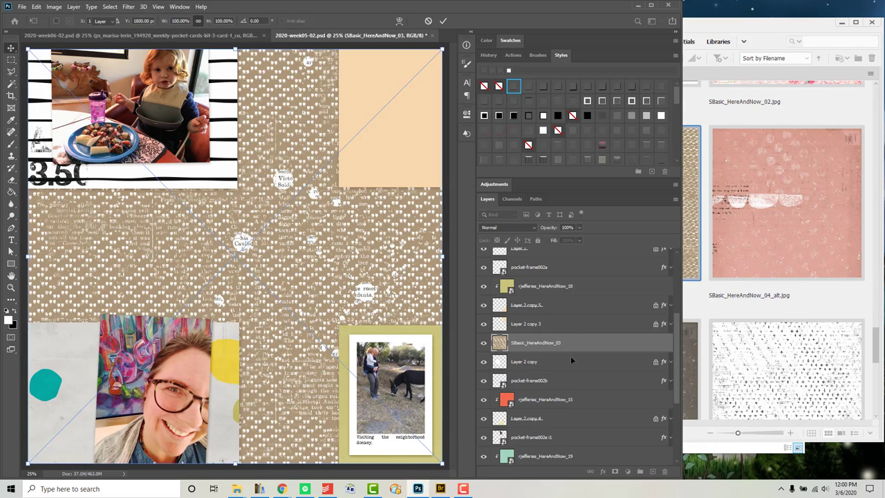
key("ctrl+alt+g")
Clip the pink 04_alt paper into the top-right pocket
left_click(761, 207)
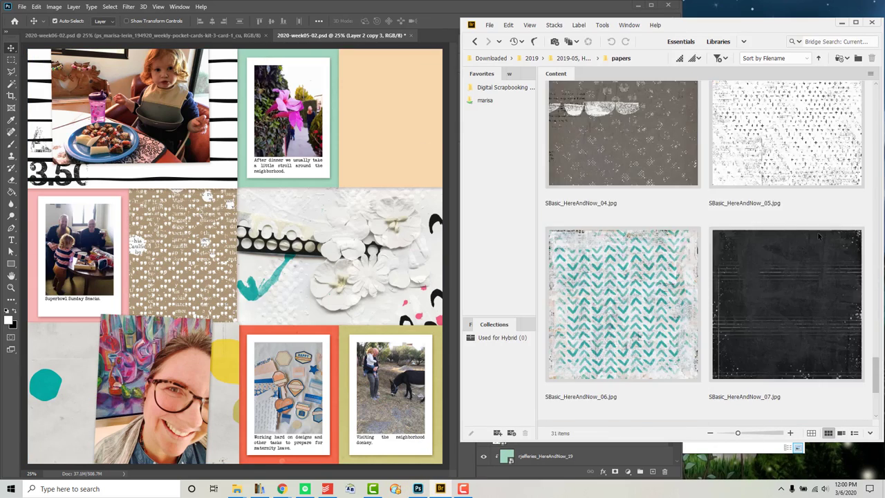
scroll(665, 157, "down", 3)
scroll(665, 157, "up", 3)
scroll(665, 157, "up", 2)
left_click_drag(787, 155, 331, 160)
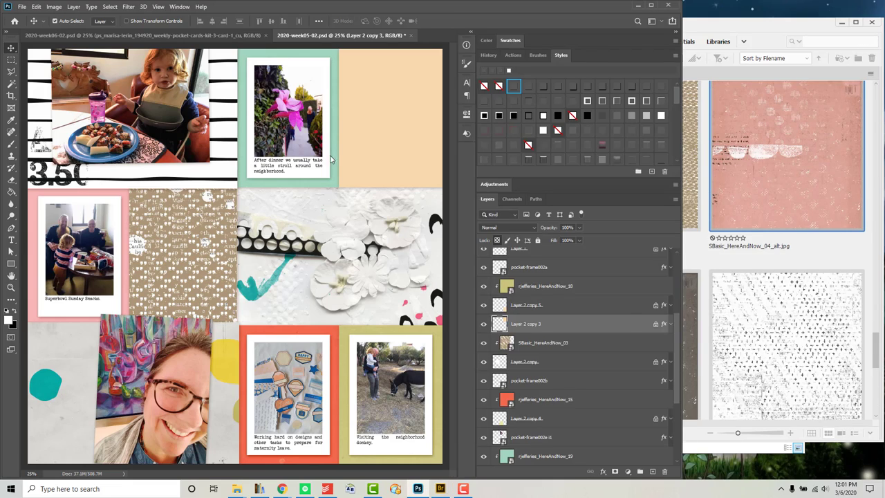
key("Return")
right_click(589, 324)
left_click(622, 287)
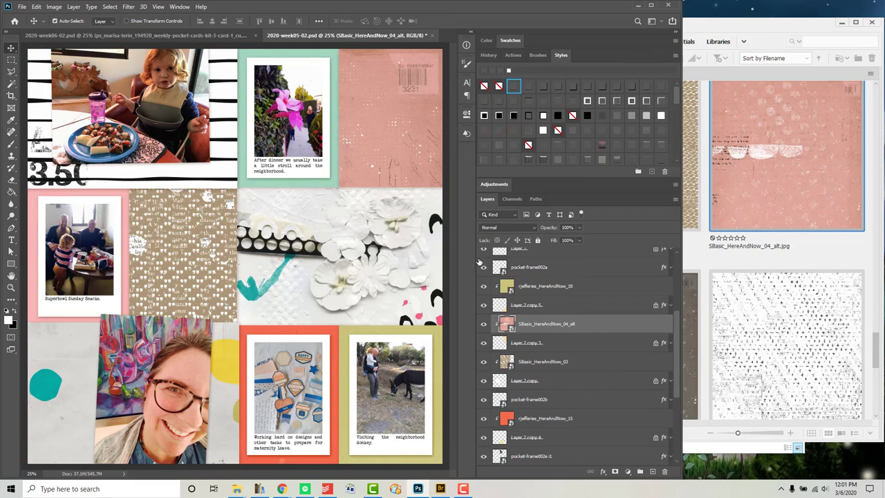
Switch to the week 06 layout and dismiss the error message
left_click(213, 38)
key("Return")
left_click(706, 262)
scroll(750, 269, "down", 3)
Clip tan paper 03 into the week 06 top-left pocket
scroll(603, 265, "up", 3)
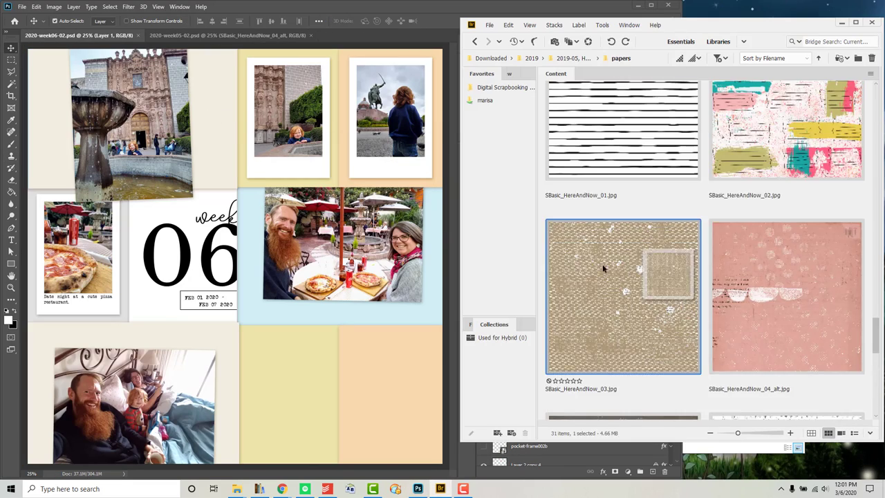
left_click_drag(603, 264, 415, 227)
key("Return")
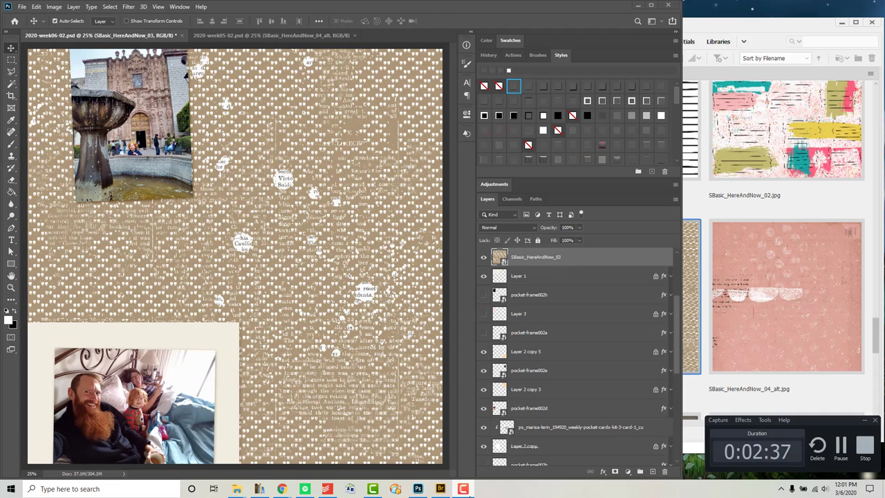
right_click(579, 257)
left_click(622, 286)
Place the pink 04_alt paper in the centre pocket and adjust its layer order
left_click(811, 286)
left_click_drag(811, 286, 425, 277)
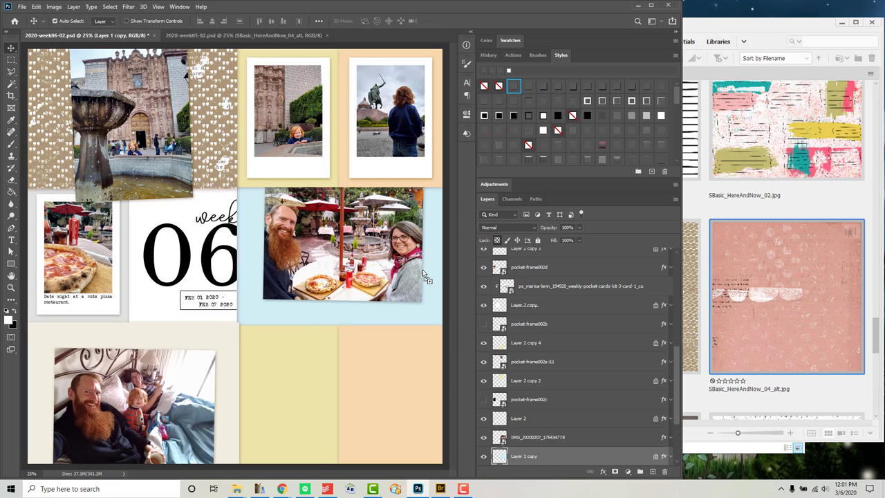
key("Return")
right_click(587, 419)
left_click(623, 242)
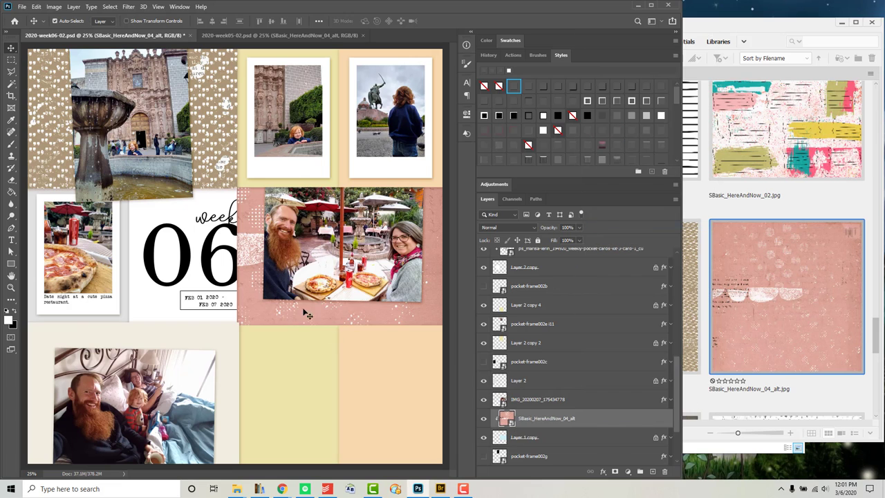
left_click_drag(523, 371, 532, 446)
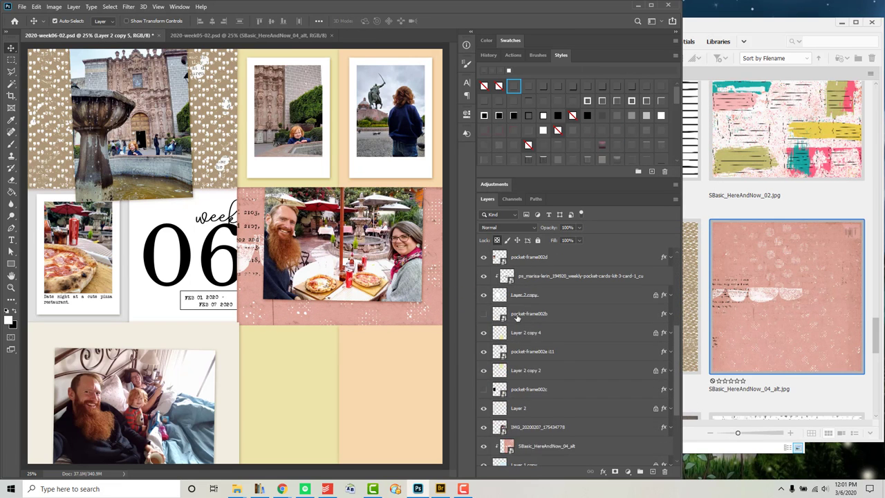
Clip another paper into the lower-left frame and reposition it
left_click(788, 328)
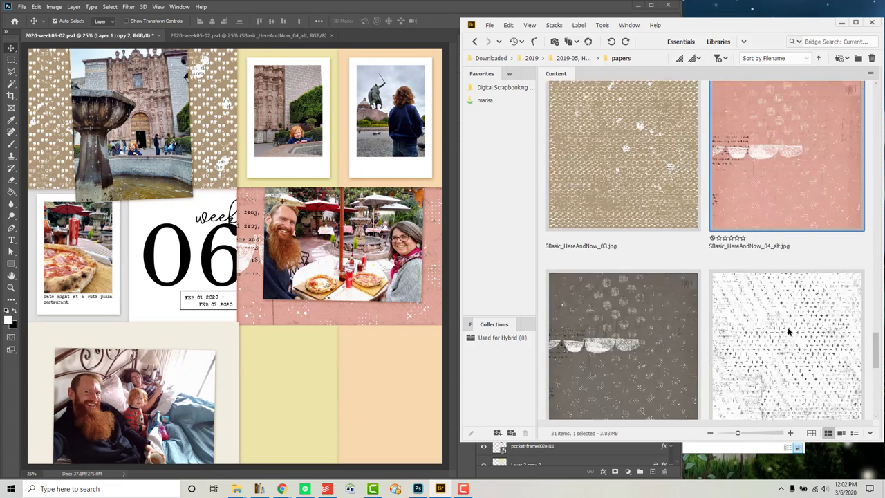
mouse_move(787, 131)
left_mouse_down()
mouse_move(299, 332)
mouse_move(306, 325)
left_mouse_up()
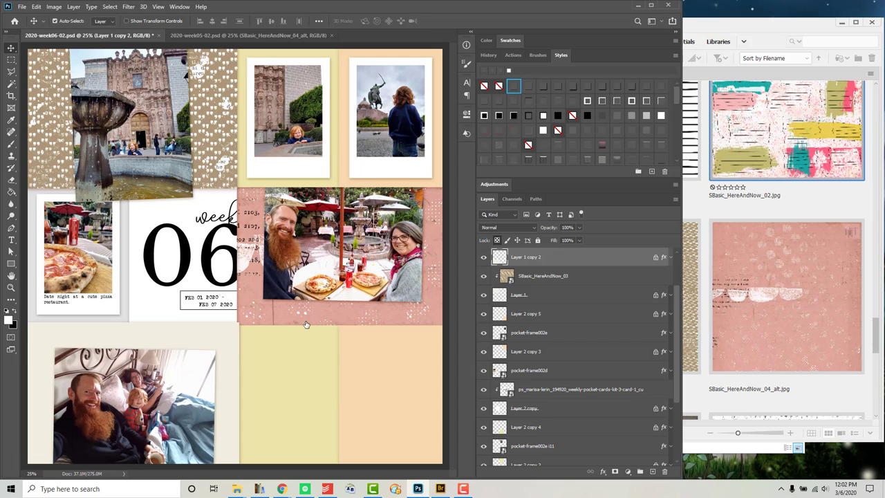
right_click(581, 257)
left_click(593, 370)
left_click_drag(48, 350, 235, 356)
Clip the pencil paper into the lower-right frame
left_click(800, 315)
scroll(723, 241, "up", 5)
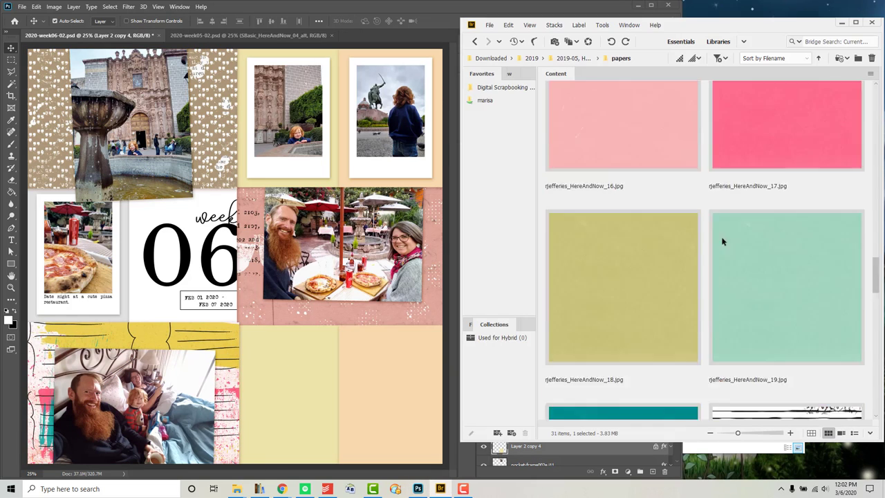
scroll(722, 241, "up", 5)
scroll(722, 242, "up", 5)
left_click_drag(652, 220, 296, 332)
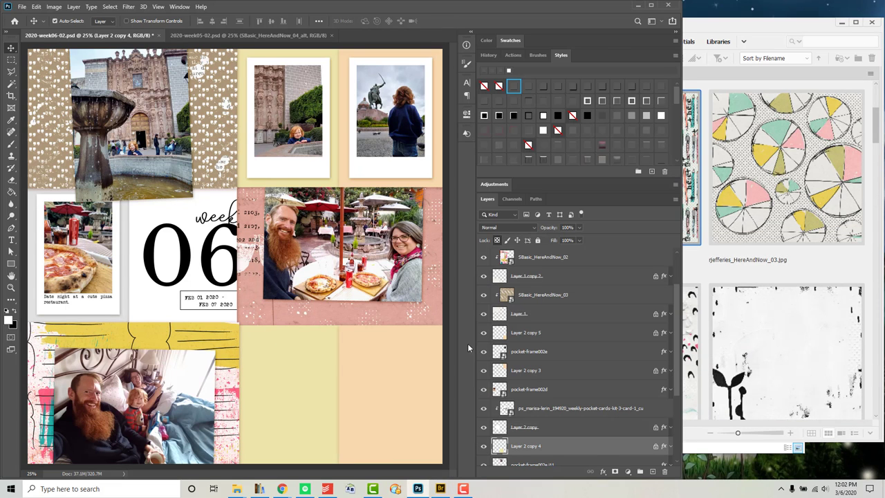
key("Return")
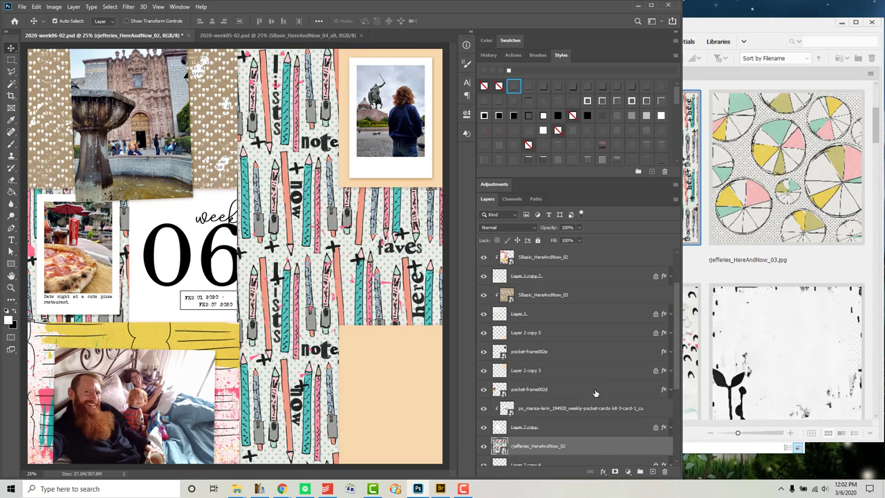
right_click(609, 449)
left_click(664, 251)
left_click_drag(545, 453, 546, 332)
key("ctrl+alt+g")
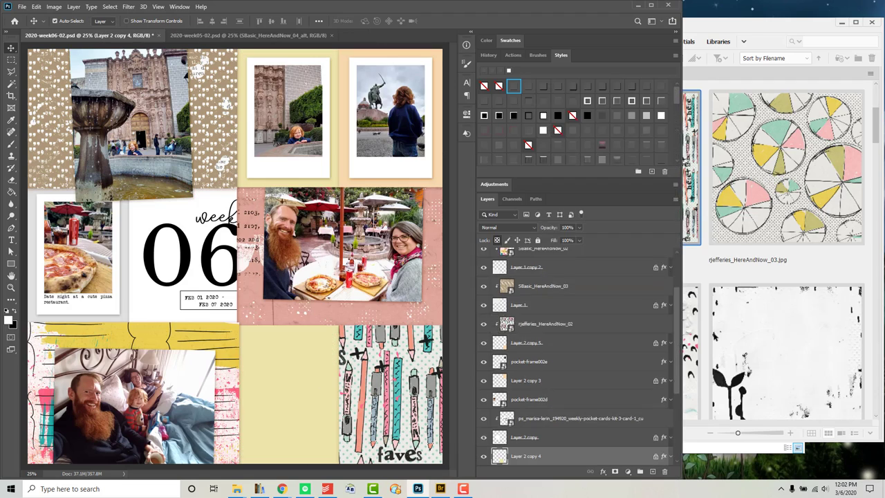
Clip the black script paper into the lower-middle frame
left_click(786, 353)
scroll(682, 283, "down", 2)
left_click_drag(320, 382, 288, 365)
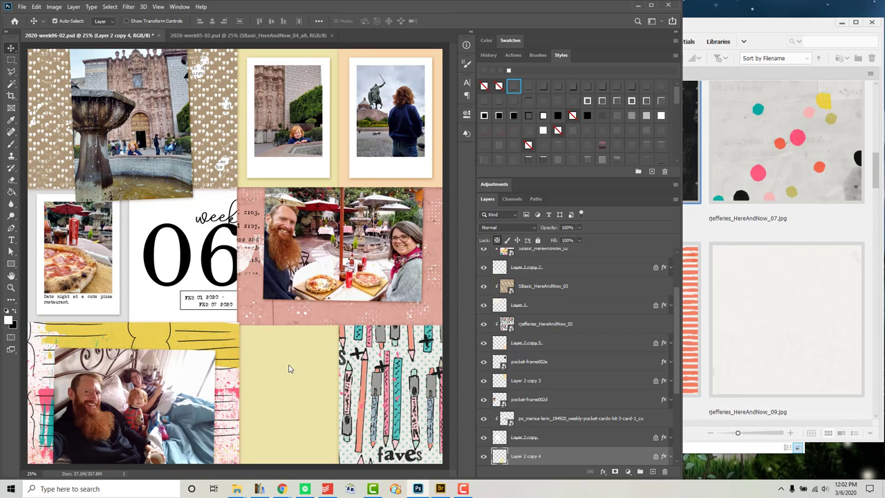
key("Return")
right_click(588, 455)
left_click(620, 261)
Clip the orange paper behind the pizza photo
left_click(741, 320)
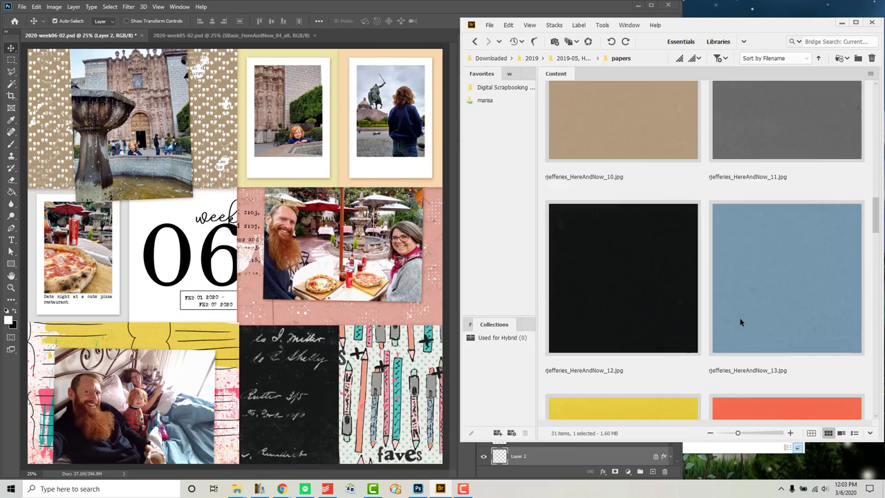
scroll(751, 301, "down", 2)
left_click_drag(786, 329, 339, 256)
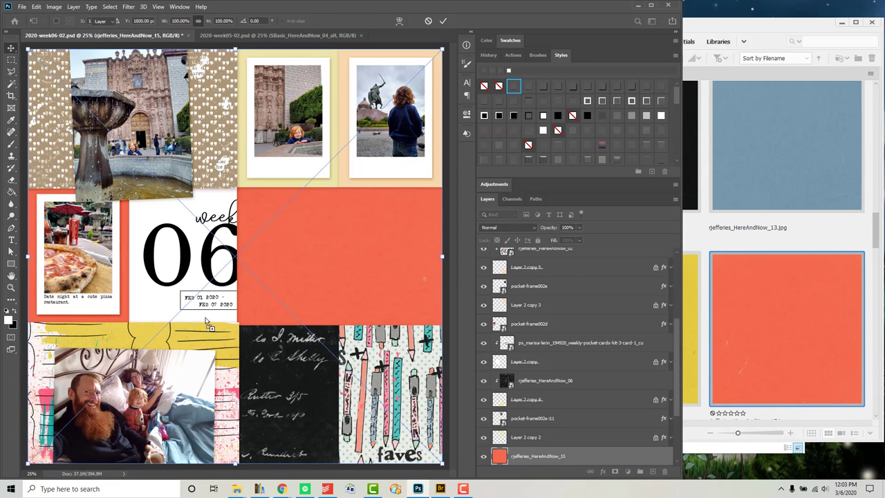
key("Return")
right_click(594, 456)
left_click(620, 262)
Clip the blue paper into the top-middle frame
left_click_drag(783, 191, 305, 211)
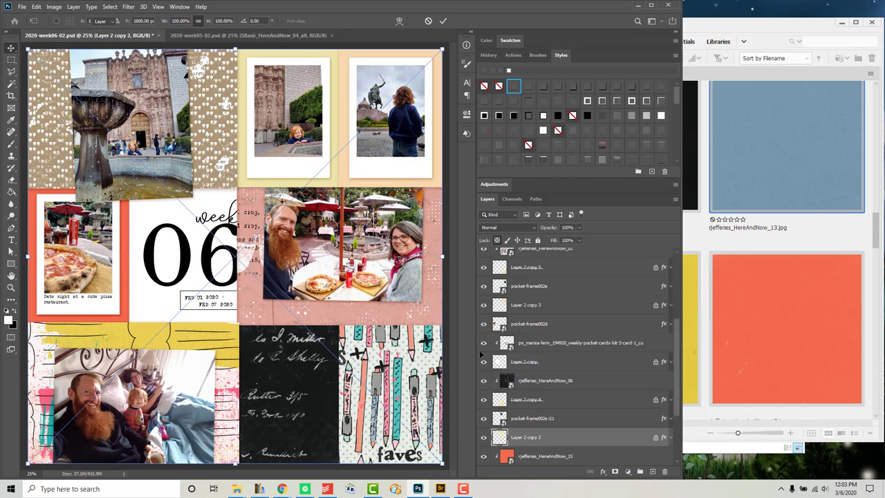
key("Return")
right_click(588, 438)
left_click(620, 241)
Clip the pink paper into the top-right frame
left_click(526, 305)
scroll(782, 209, "down", 2)
left_click_drag(786, 235, 356, 205)
key("ctrl+alt+g")
key("alt+Tab")
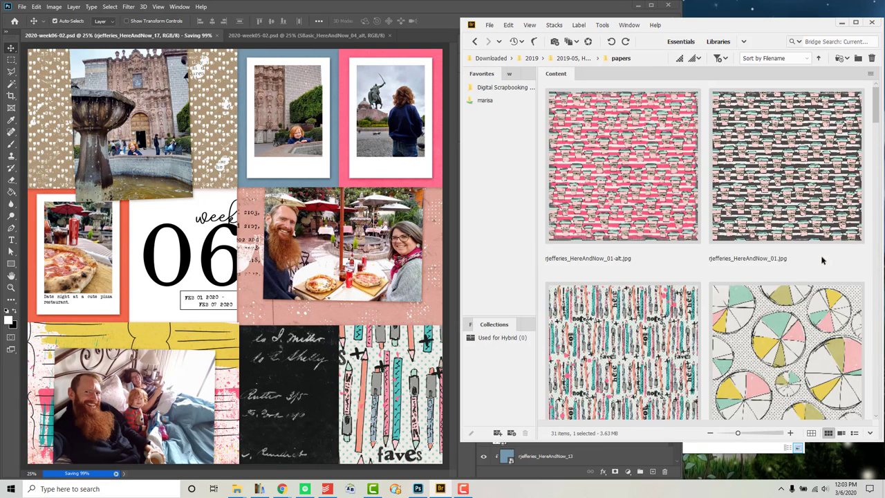
scroll(694, 225, "down", 3)
Place the teal flower03 onto the bed photo near the lower centre
scroll(700, 223, "down", 3)
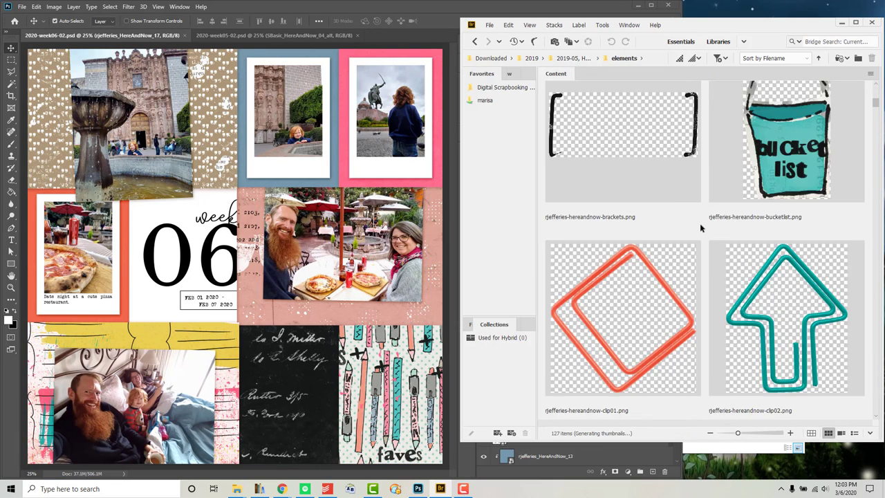
scroll(700, 223, "down", 4)
scroll(701, 228, "down", 3)
left_click_drag(713, 228, 384, 303)
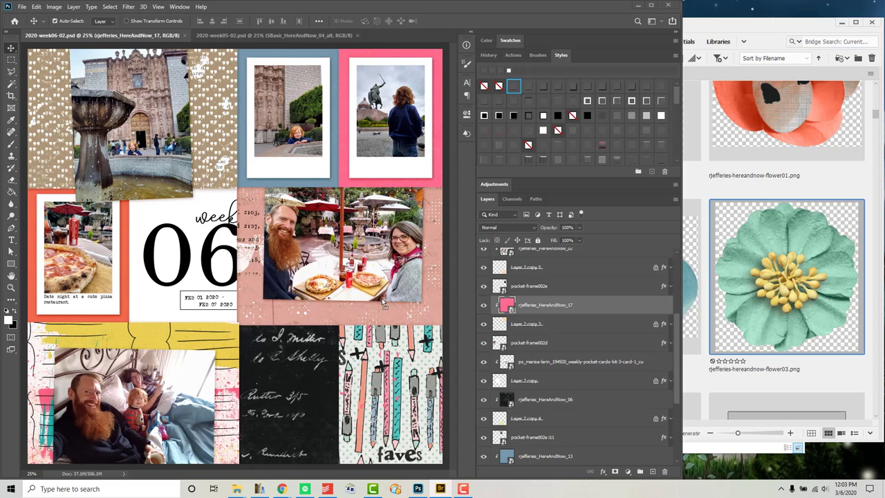
key("Return")
left_click_drag(264, 275, 239, 367)
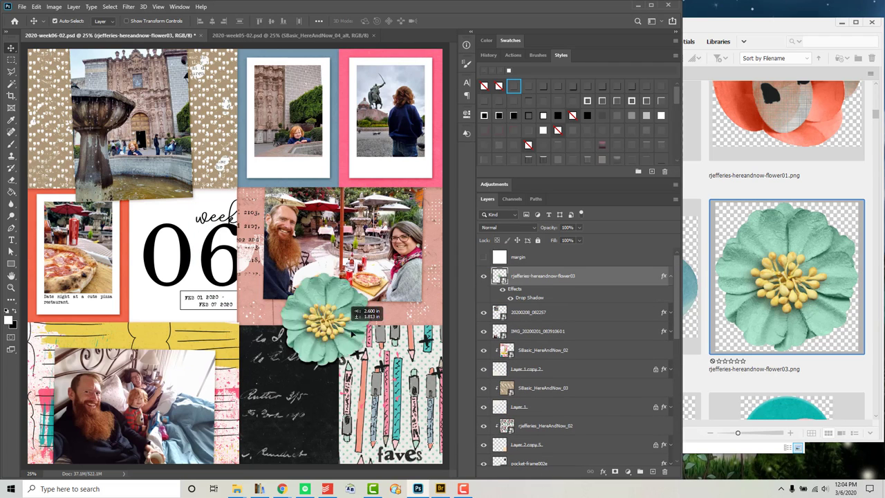
Add the kraft leaf tucked beside the teal flower
left_click(827, 346)
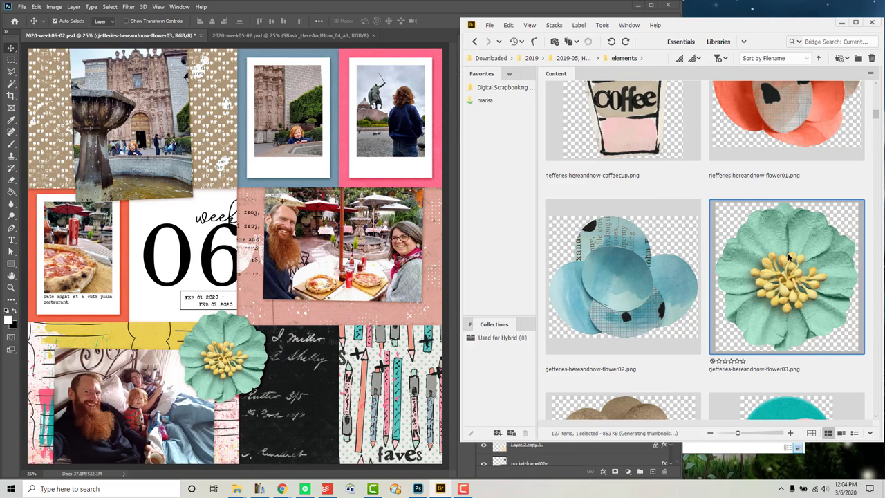
scroll(788, 247, "down", 5)
scroll(692, 277, "down", 5)
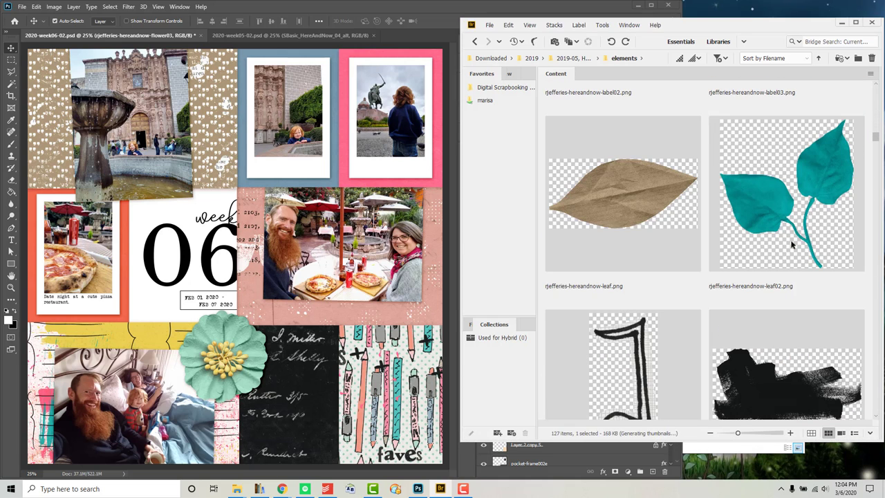
left_click_drag(610, 201, 314, 317)
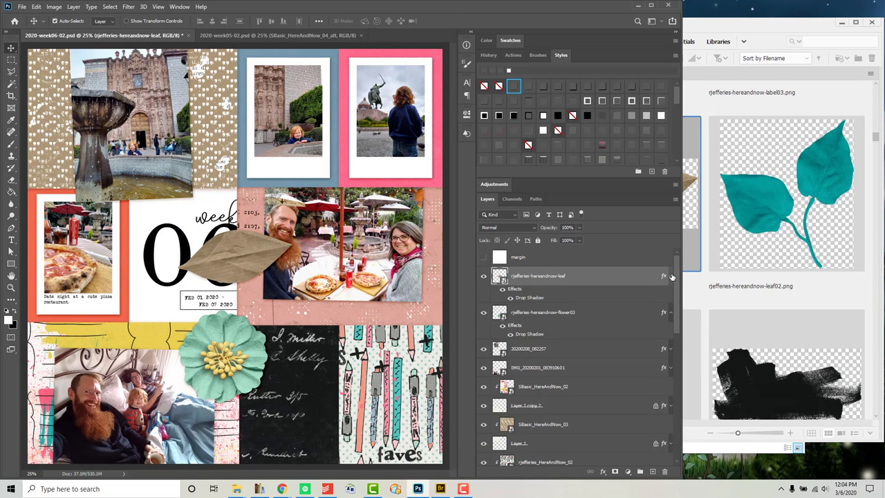
key("Return")
left_click_drag(258, 283, 312, 368)
key("Return")
Place the notebook-paper scrap so it peeks from behind the fountain photo
left_click(787, 337)
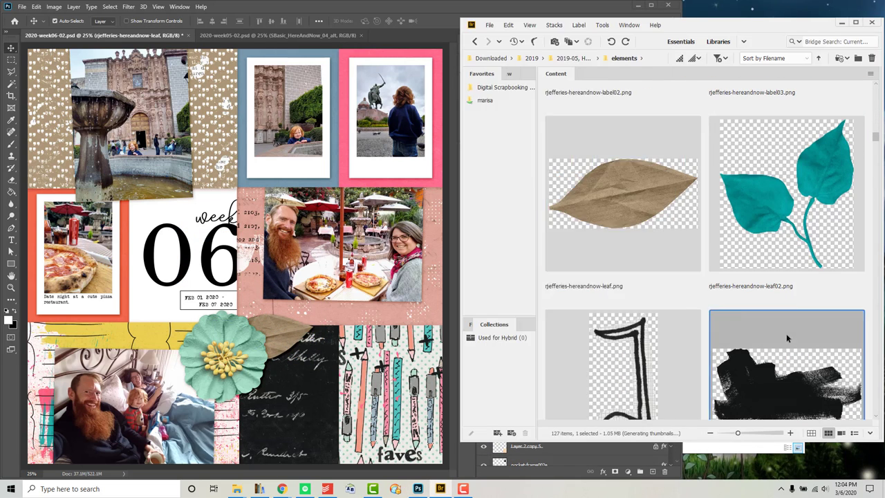
scroll(787, 337, "down", 5)
mouse_move(623, 200)
left_mouse_down()
mouse_move(291, 231)
mouse_move(292, 219)
left_mouse_up()
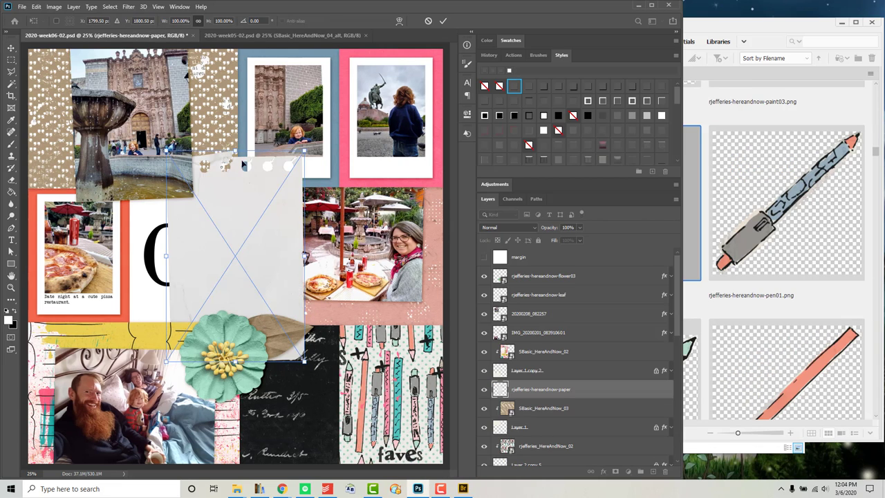
left_click_drag(218, 135, 253, 382)
key("Return")
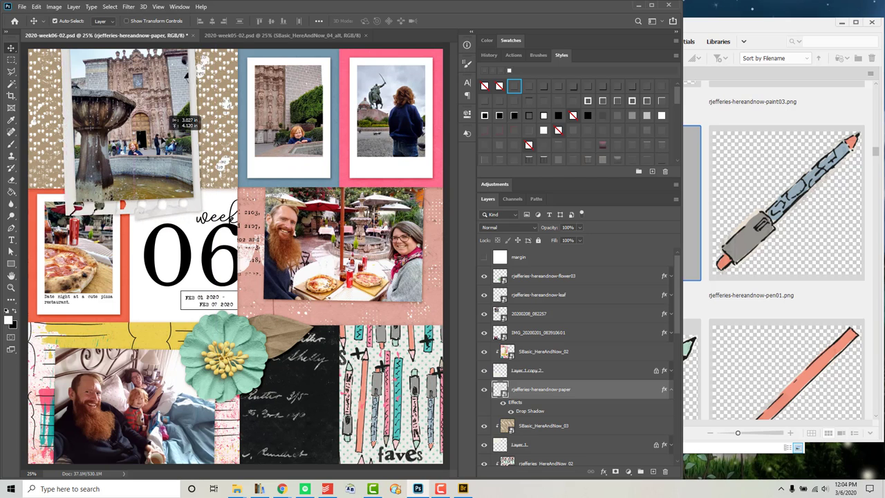
left_click_drag(235, 255, 170, 132)
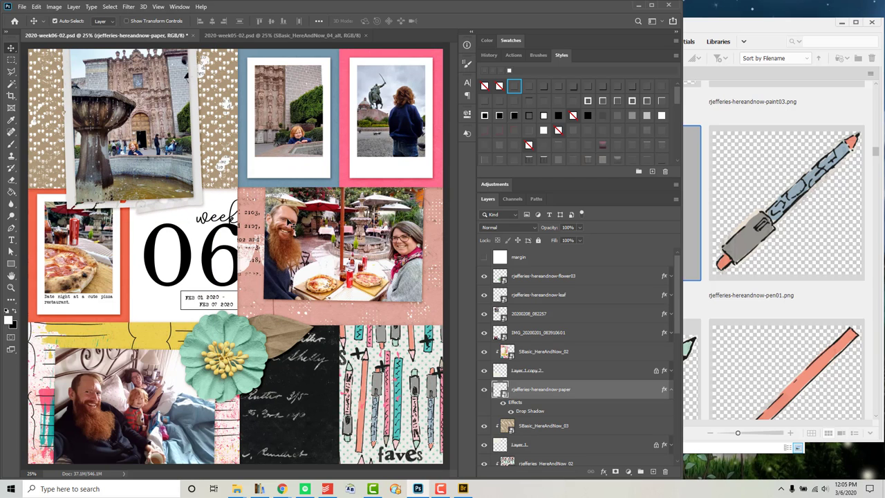
left_click(291, 225)
left_click(540, 390)
Nudge the paper scrap, then lay the stitched ribbon across the middle photos
left_click_drag(214, 169, 223, 159)
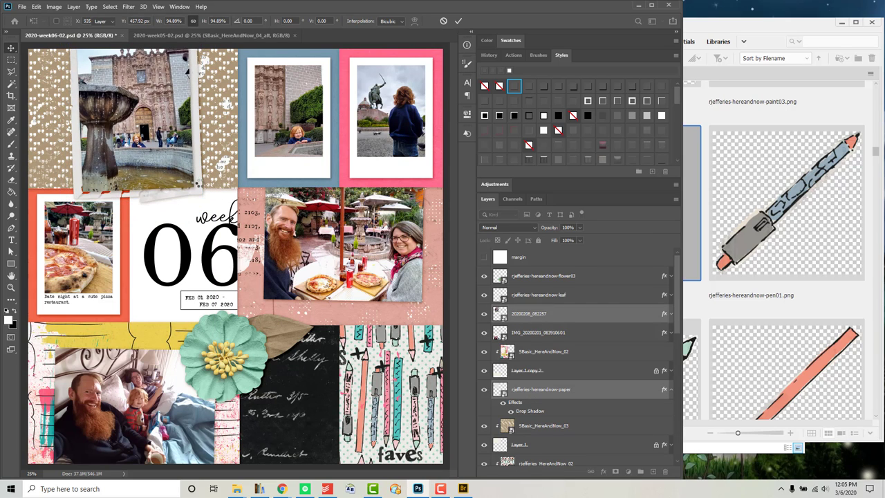
left_click(463, 489)
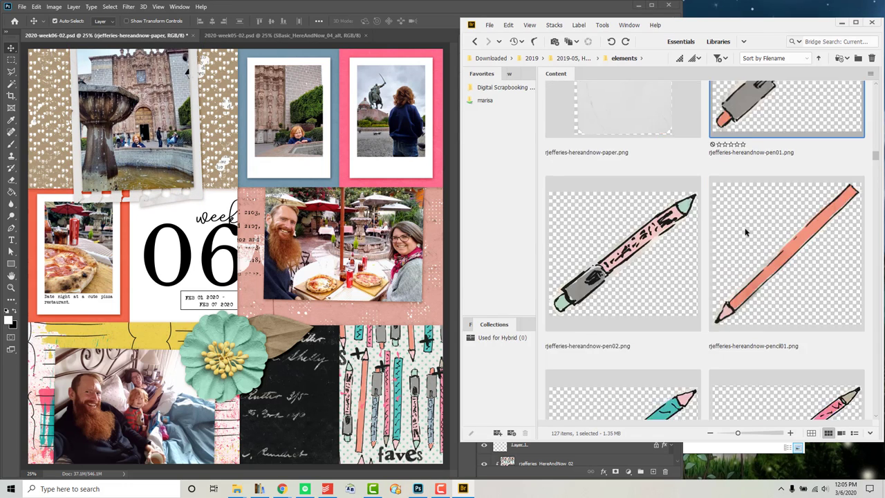
scroll(745, 228, "down", 3)
left_click_drag(745, 227, 322, 218)
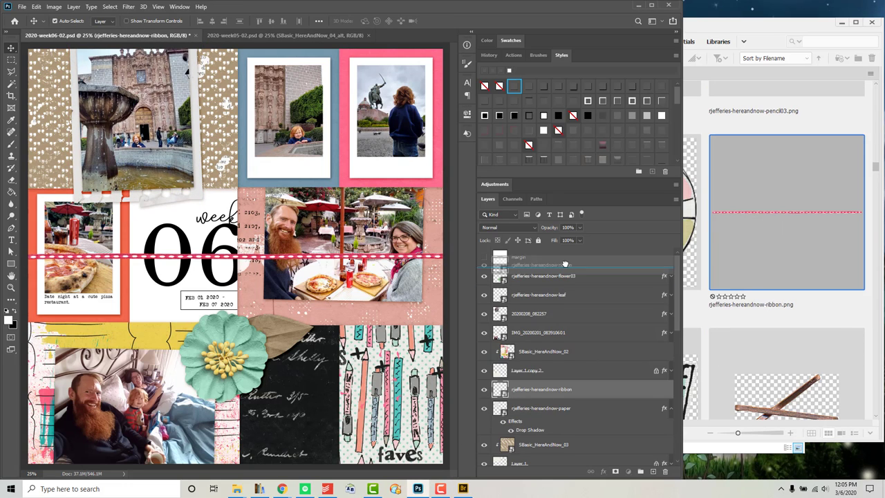
left_click_drag(360, 254, 360, 187)
Add the stitching element to the week 06 page
left_click(723, 243)
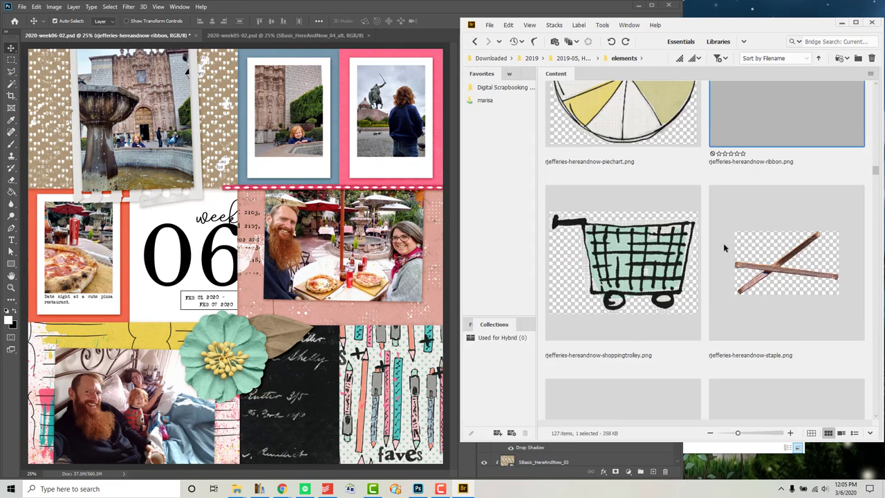
scroll(723, 243, "down", 2)
left_click_drag(622, 311, 246, 242)
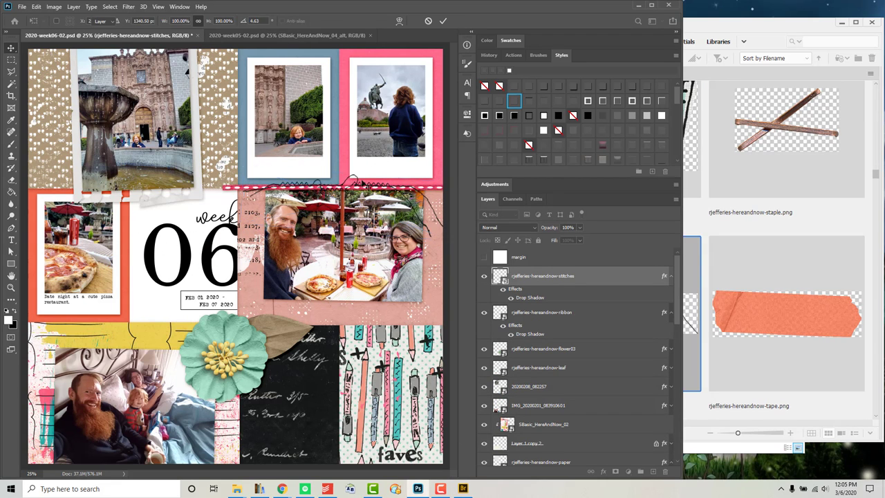
Place the pink 'right here • right now' wordbit04 strip above the bottom-left photo
left_click(810, 236)
scroll(809, 237, "down", 5)
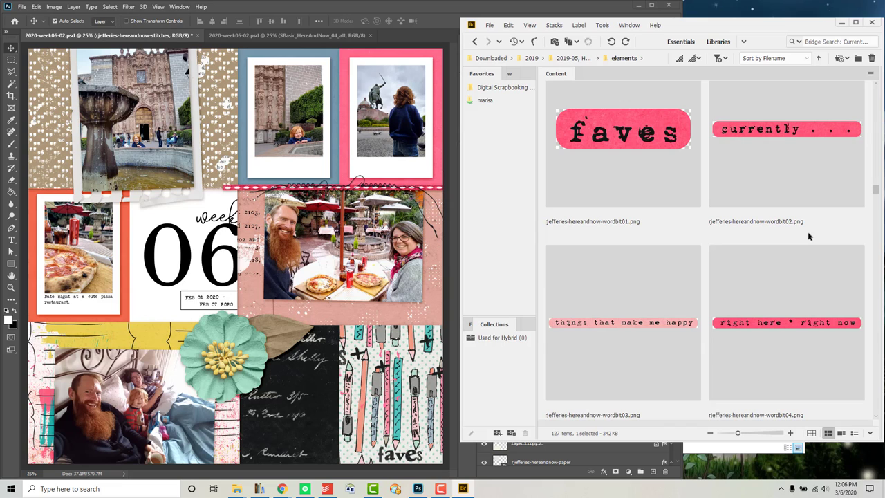
left_click_drag(724, 311, 301, 174)
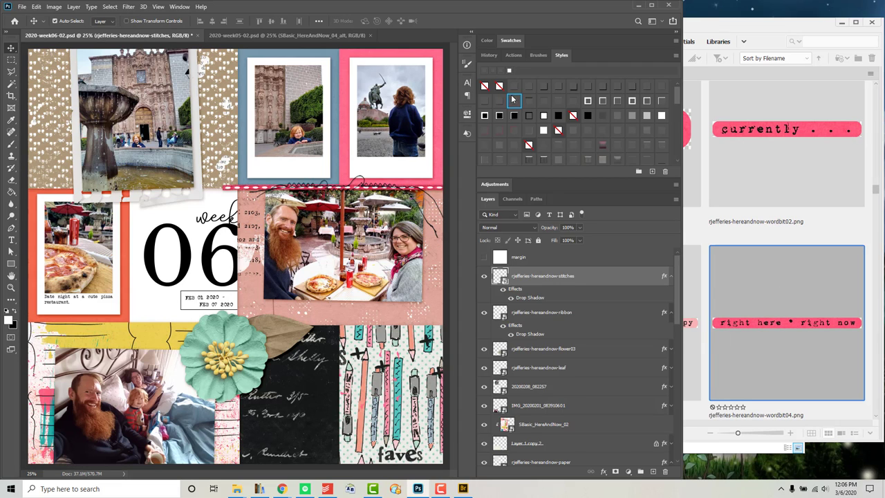
left_click_drag(550, 374, 550, 377)
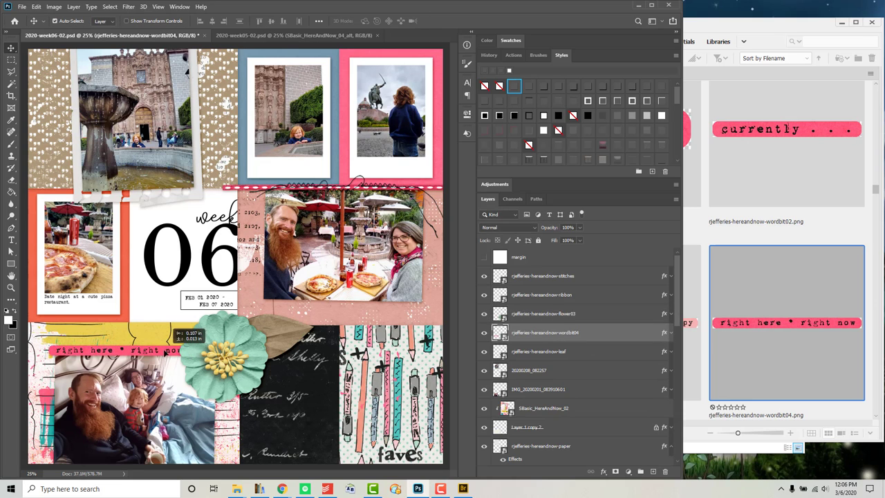
left_click_drag(173, 332, 171, 332)
Add the tan arrow under the fountain photo
left_click(763, 326)
scroll(763, 326, "down", 5)
scroll(763, 325, "down", 5)
scroll(789, 277, "down", 5)
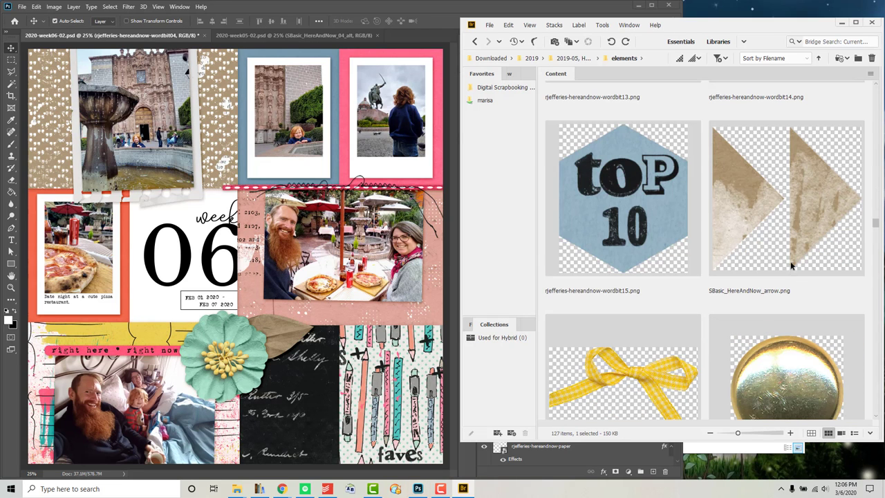
left_click_drag(819, 199, 88, 136)
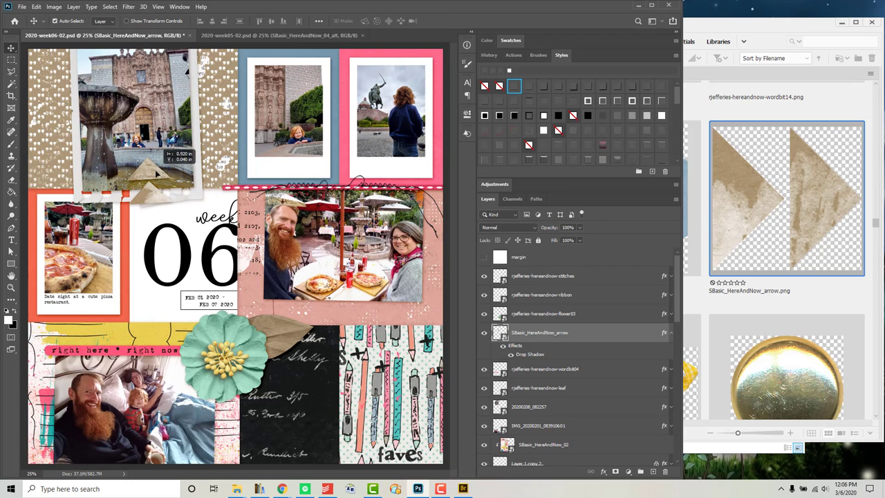
Place the foliage sprig and send it down behind the blue flower
left_click(754, 291)
scroll(753, 291, "down", 3)
scroll(753, 285, "down", 3)
scroll(753, 284, "down", 3)
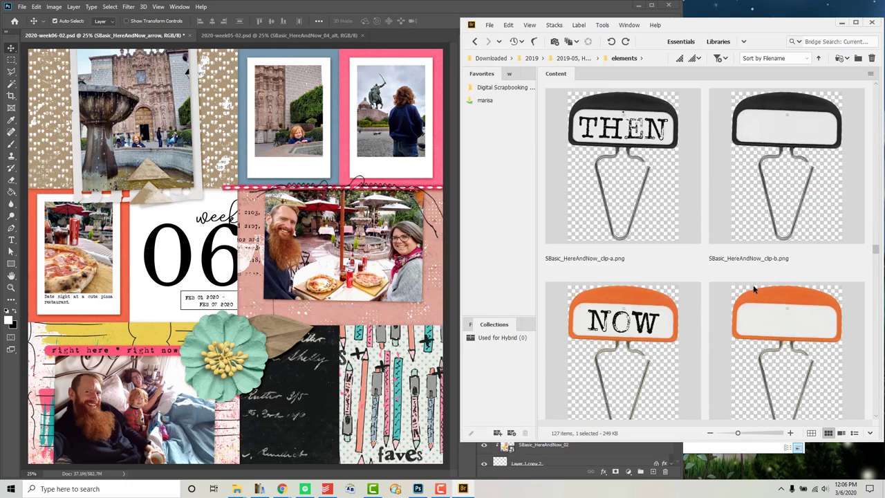
scroll(753, 285, "down", 3)
scroll(753, 284, "down", 5)
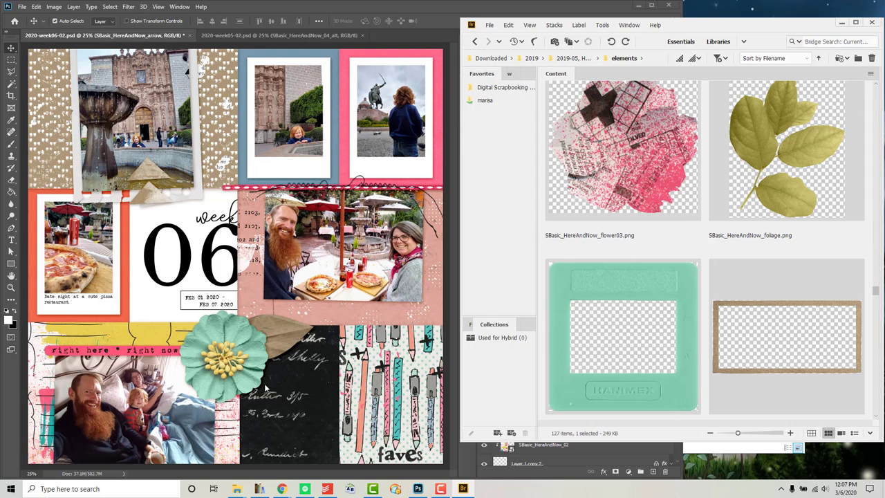
left_click_drag(787, 148, 515, 88)
key("ctrl+[")
key("ctrl+[")
key("ctrl+[")
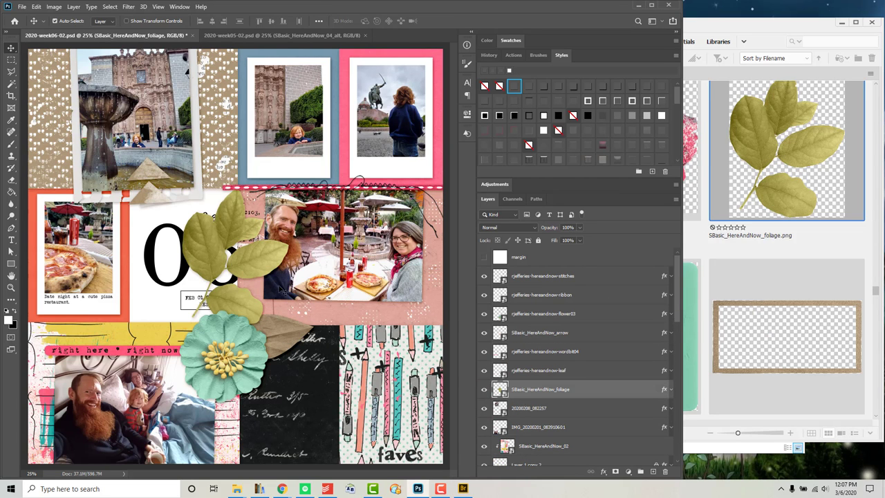
mouse_move(302, 298)
left_mouse_down()
mouse_move(320, 333)
mouse_move(313, 338)
left_mouse_up()
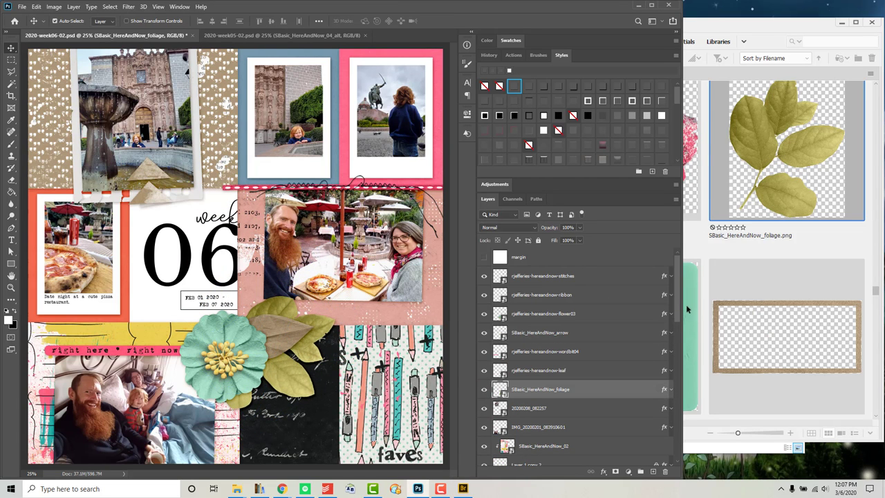
Add the brown frame02 element and save the week 06 layout
left_click(724, 299)
double_click(798, 307)
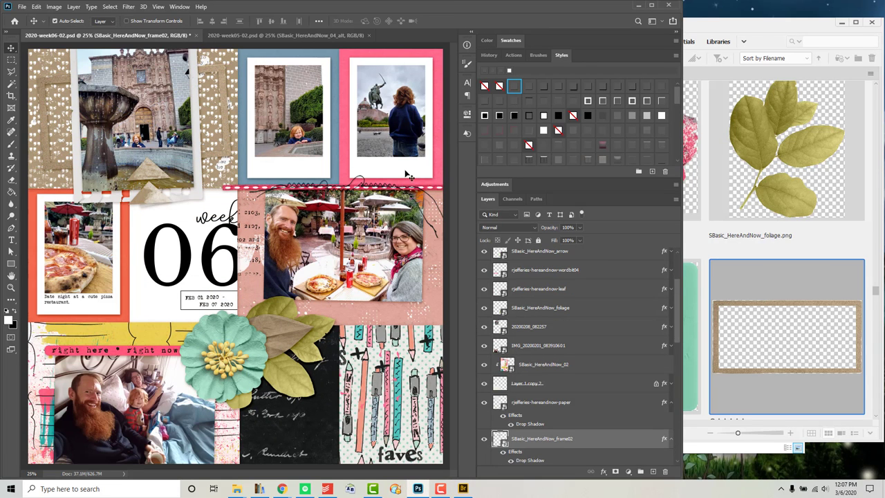
key("ctrl+s")
Place the little yellow flowers on the photo's top edge
left_click(711, 220)
scroll(710, 220, "down", 3)
left_click_drag(366, 176, 235, 256)
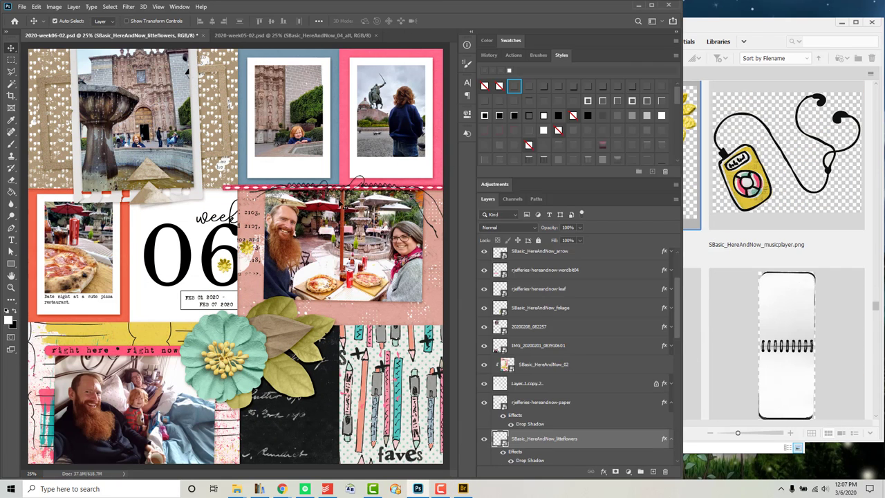
left_click_drag(367, 156, 379, 166)
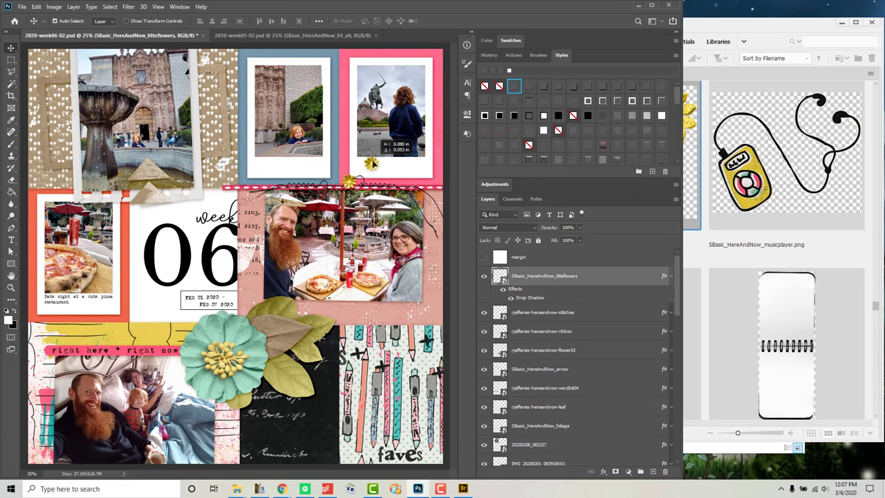
Add the torn paperpiece02-b strip and shrink it under the restaurant photo
left_click(781, 262)
scroll(782, 262, "down", 5)
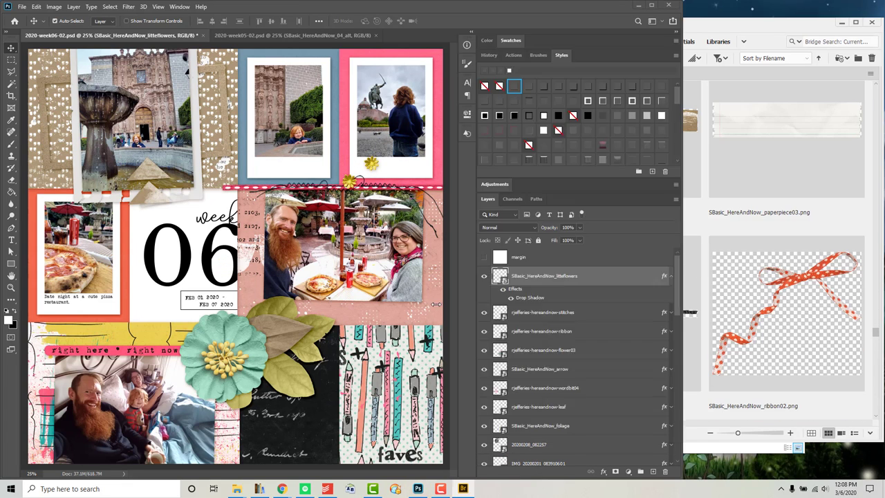
left_click_drag(622, 121, 201, 199)
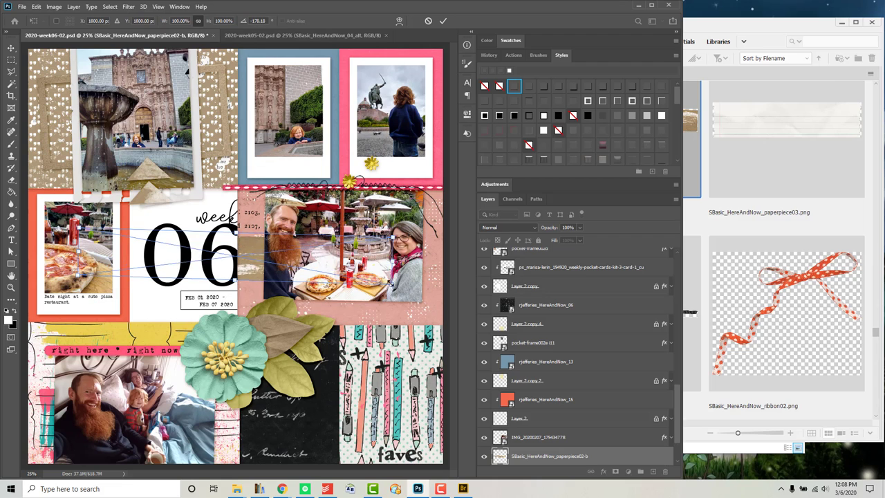
left_click_drag(309, 259, 419, 303)
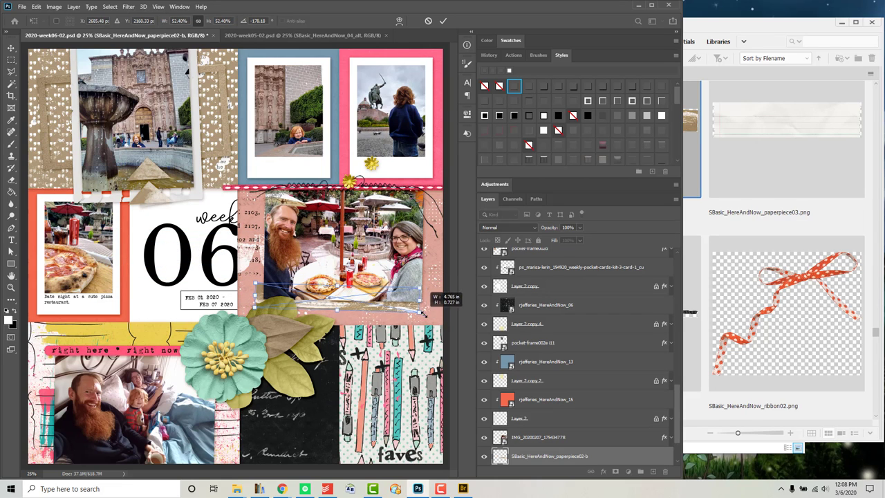
Browse further elements, then switch over to the week 05 layout
left_click(800, 284)
scroll(800, 281, "down", 3)
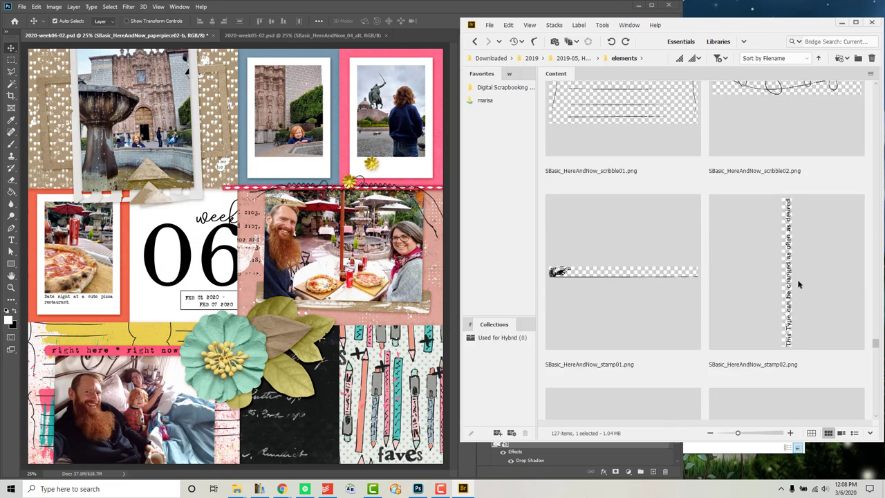
scroll(799, 282, "down", 3)
scroll(799, 282, "down", 2)
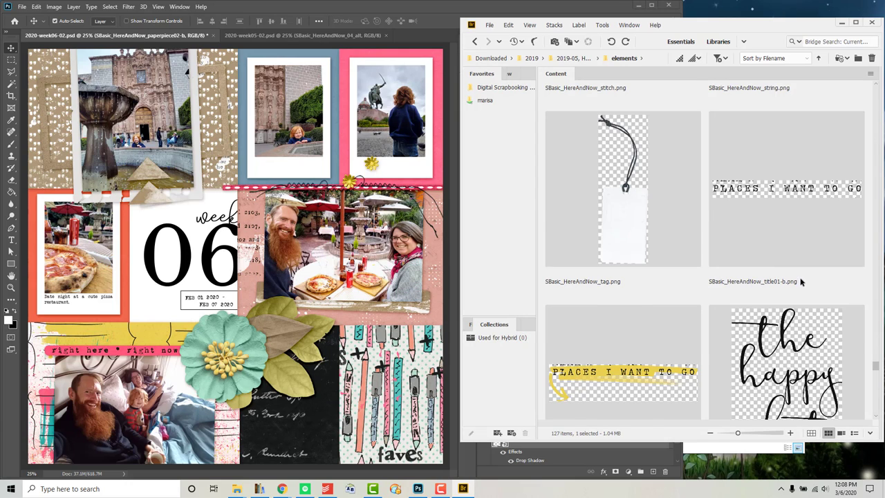
scroll(800, 282, "down", 3)
scroll(799, 282, "down", 5)
scroll(802, 283, "down", 5)
scroll(803, 282, "down", 2)
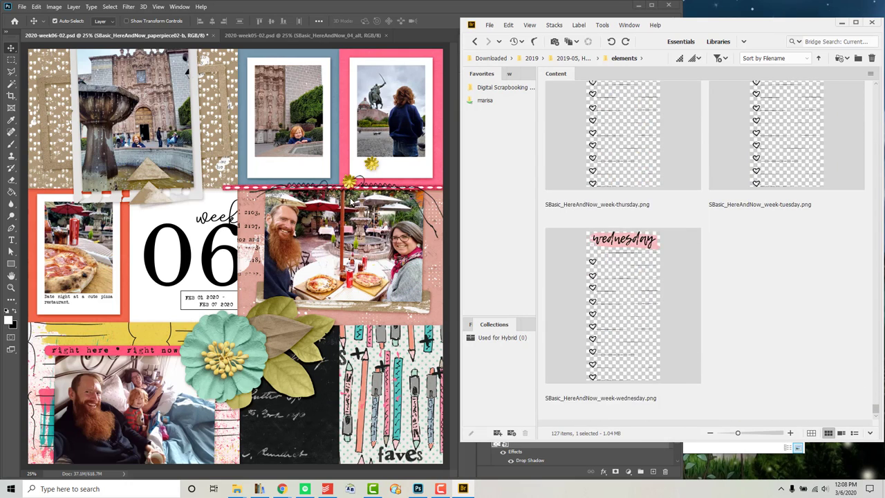
left_click(333, 34)
left_click(787, 283)
scroll(784, 367, "up", 3)
Place 'the happy list' title on the pink paper at top right
scroll(783, 367, "up", 3)
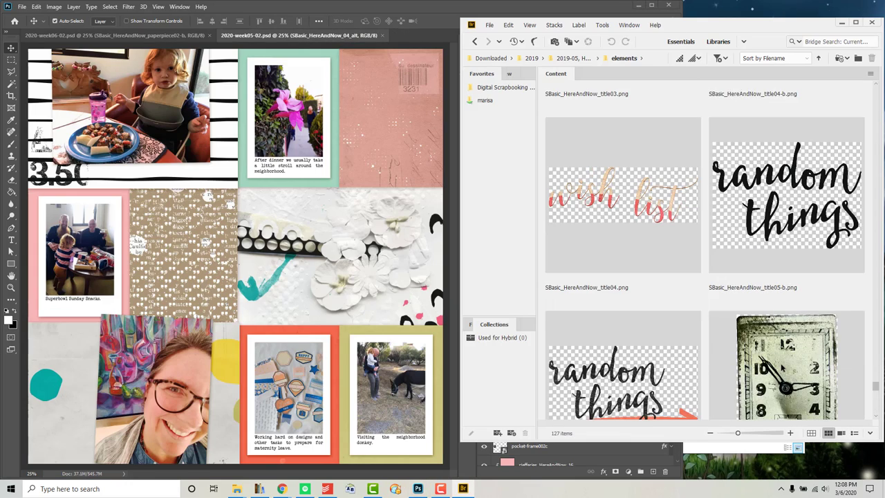
scroll(784, 367, "up", 2)
left_click(492, 135)
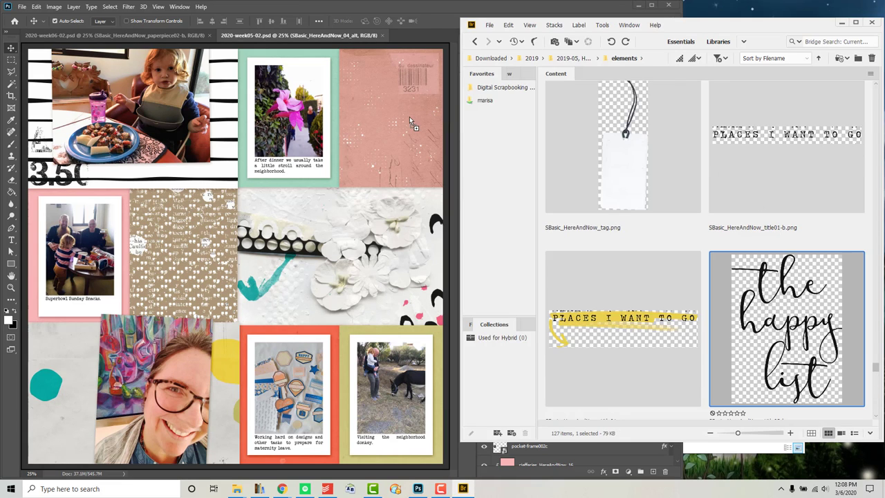
left_click_drag(492, 136, 410, 116)
left_click_drag(263, 220, 390, 117)
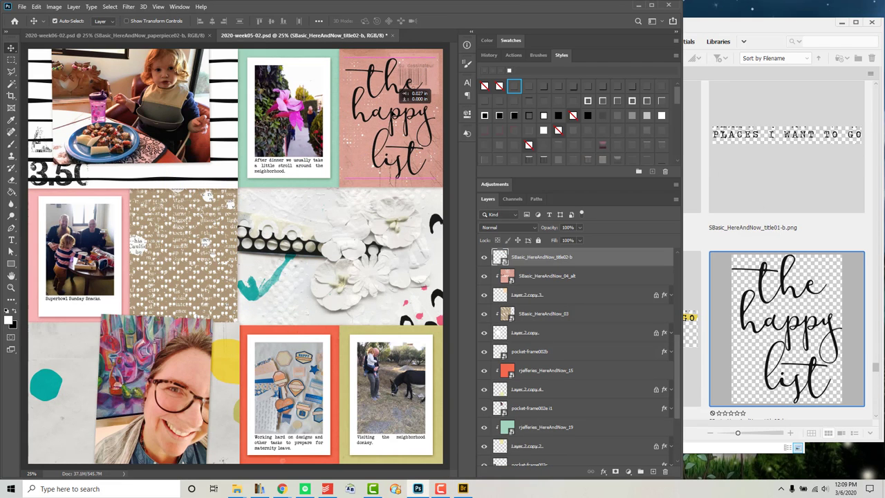
Add the tag and tuck it behind the orange-framed photo
left_click(807, 334)
mouse_move(622, 145)
left_mouse_down()
mouse_move(237, 292)
mouse_move(302, 326)
left_mouse_up()
key("Return")
left_click_drag(588, 258, 588, 377)
left_click_drag(302, 318, 296, 330)
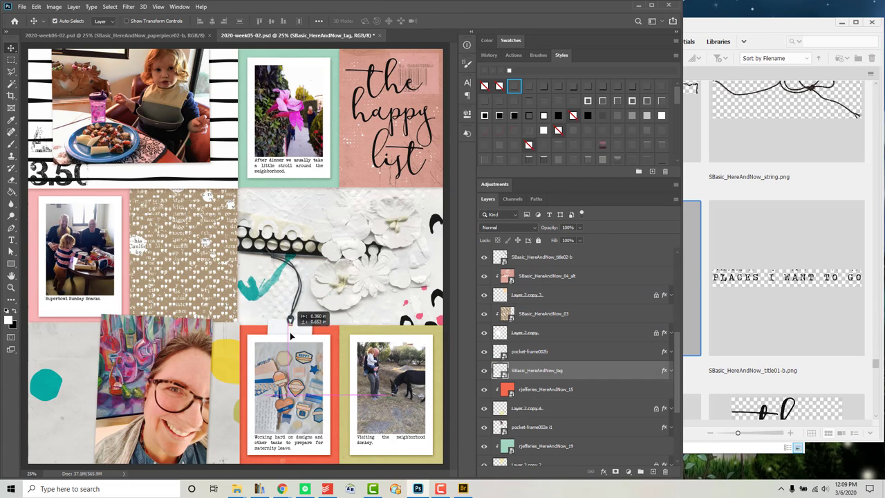
Add the looped string above the photos over the top-left photo
left_click(788, 279)
scroll(787, 279, "up", 2)
left_click_drag(623, 228, 561, 242)
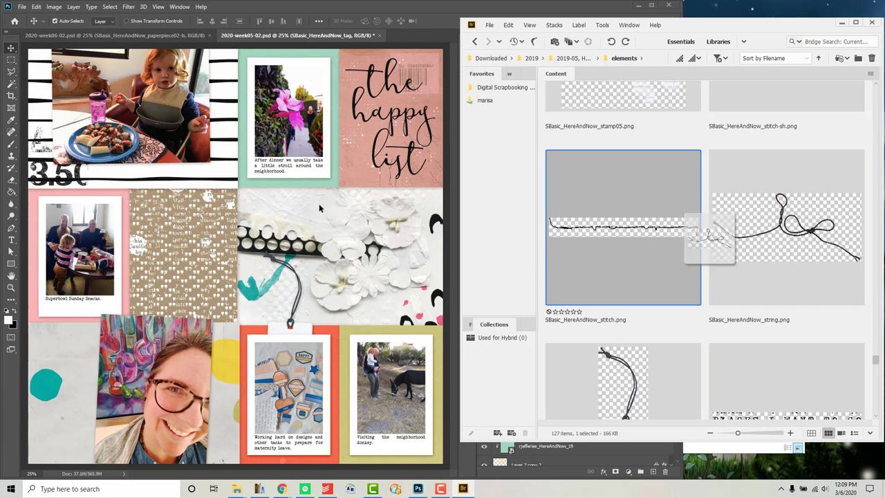
left_click_drag(319, 207, 319, 207)
left_click_drag(539, 405, 540, 277)
mouse_move(236, 256)
left_mouse_down()
mouse_move(103, 149)
mouse_move(123, 199)
left_mouse_up()
Drag the little yellow flowers into the week 05 page
left_click(796, 275)
scroll(832, 263, "up", 5)
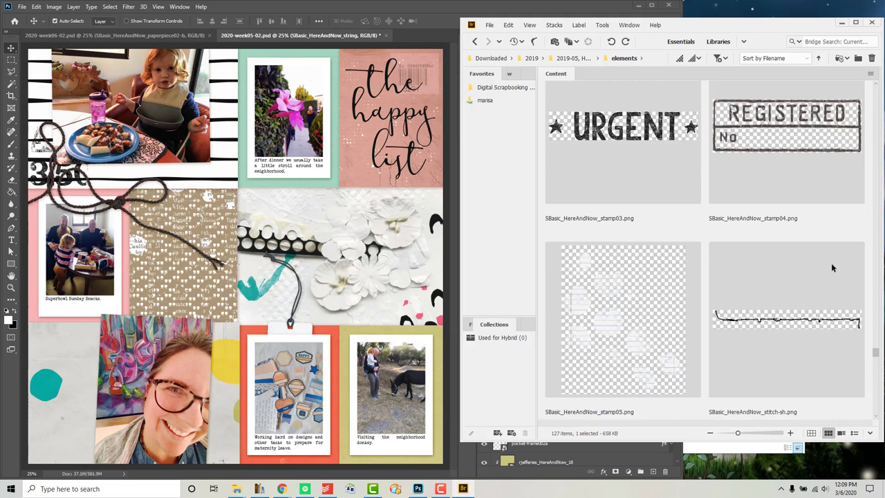
scroll(831, 263, "up", 5)
scroll(832, 263, "up", 5)
scroll(831, 263, "up", 5)
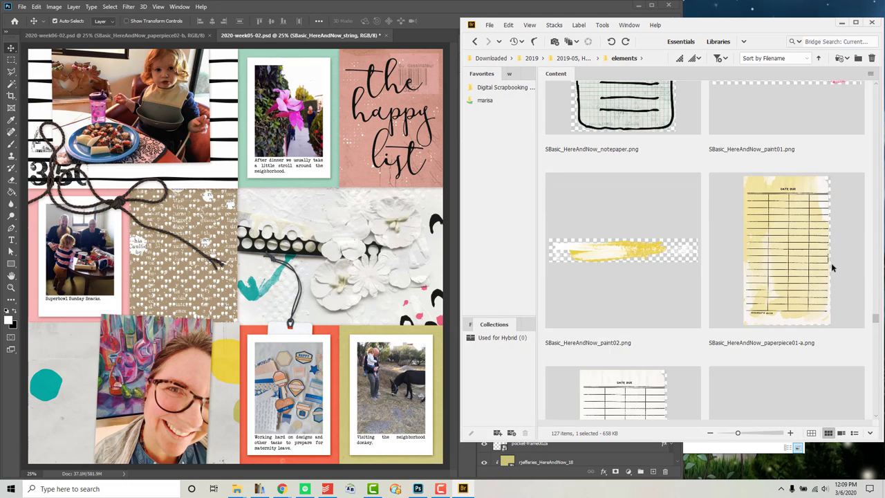
scroll(832, 263, "up", 5)
scroll(832, 263, "up", 5)
left_click_drag(623, 239, 371, 186)
Commit the little flowers, then add the TV sticker and orange tape above the selfie
key("Return")
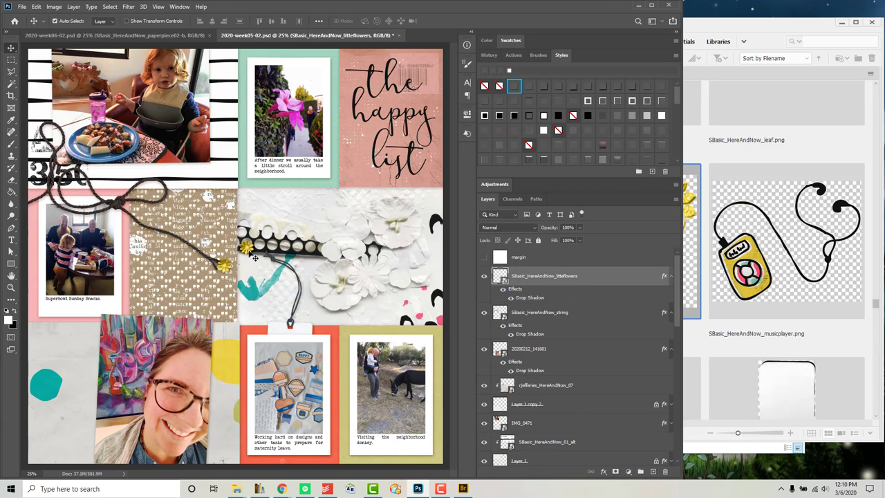
left_click(790, 266)
scroll(790, 267, "up", 5)
scroll(790, 266, "up", 5)
scroll(792, 265, "up", 5)
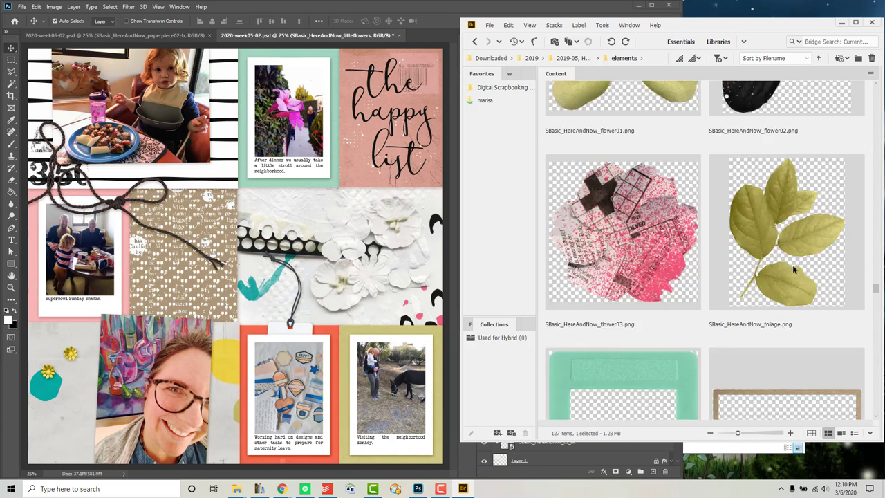
scroll(793, 265, "up", 5)
scroll(793, 264, "up", 5)
scroll(703, 315, "up", 5)
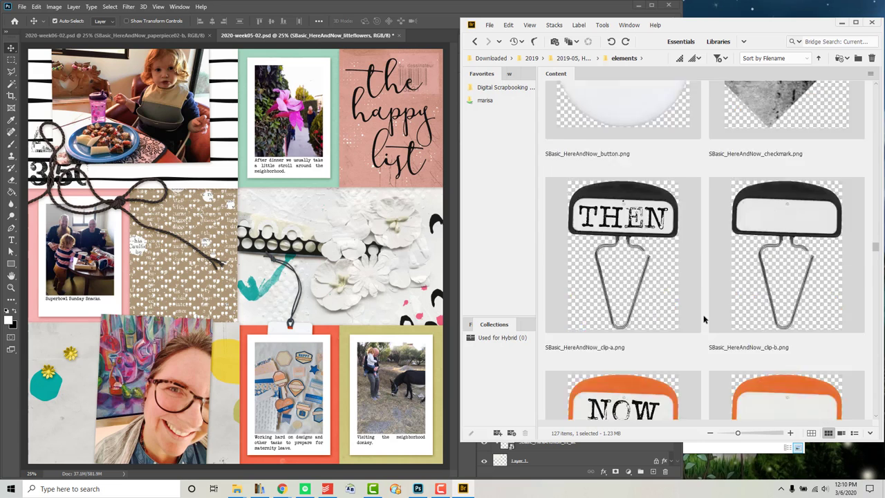
scroll(703, 315, "up", 5)
scroll(703, 315, "up", 5)
scroll(703, 315, "up", 5)
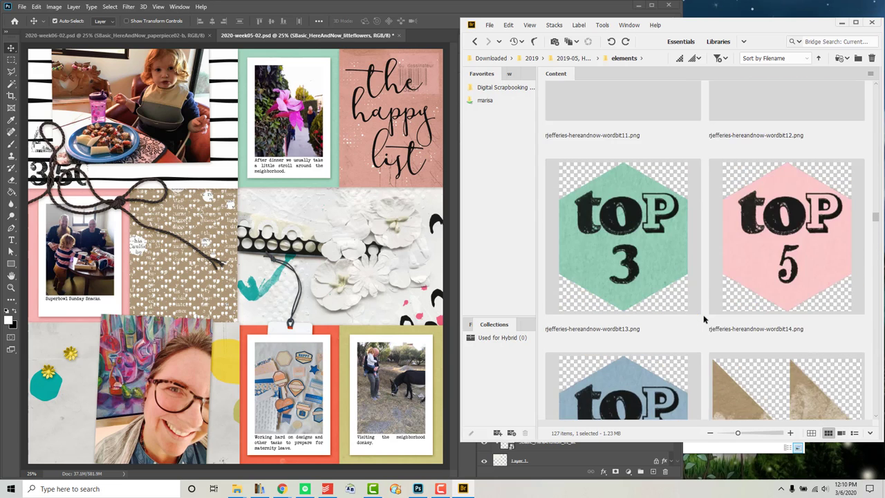
scroll(703, 315, "up", 5)
scroll(703, 315, "up", 5)
scroll(704, 314, "down", 2)
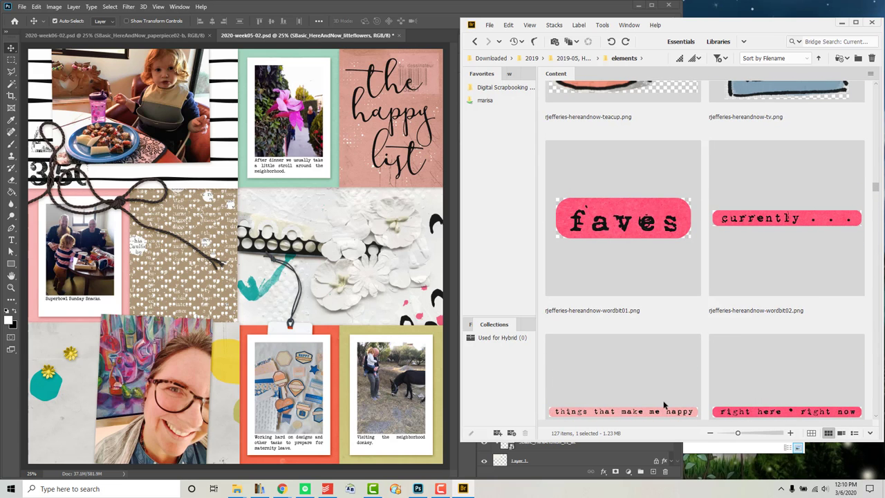
scroll(711, 375, "up", 3)
scroll(706, 377, "up", 3)
mouse_move(786, 318)
left_mouse_down()
mouse_move(192, 282)
mouse_move(236, 265)
left_mouse_up()
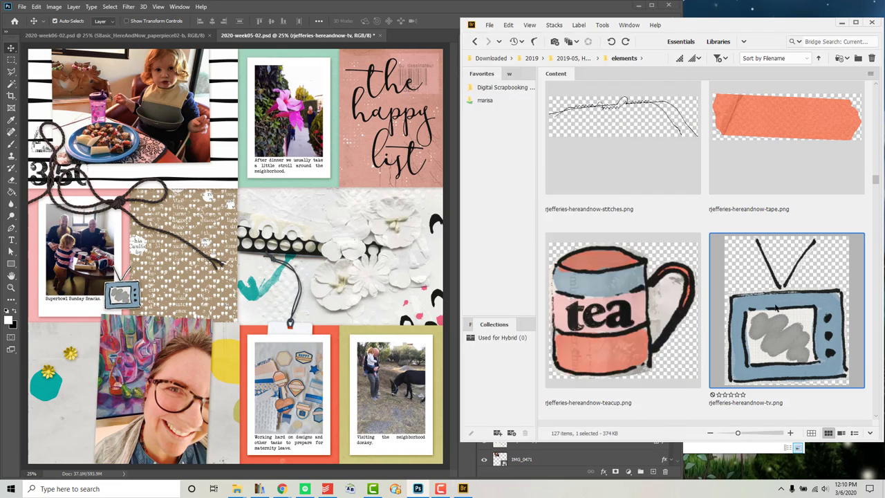
scroll(778, 309, "up", 3)
mouse_move(778, 308)
left_mouse_down()
mouse_move(197, 315)
mouse_move(236, 271)
left_mouse_up()
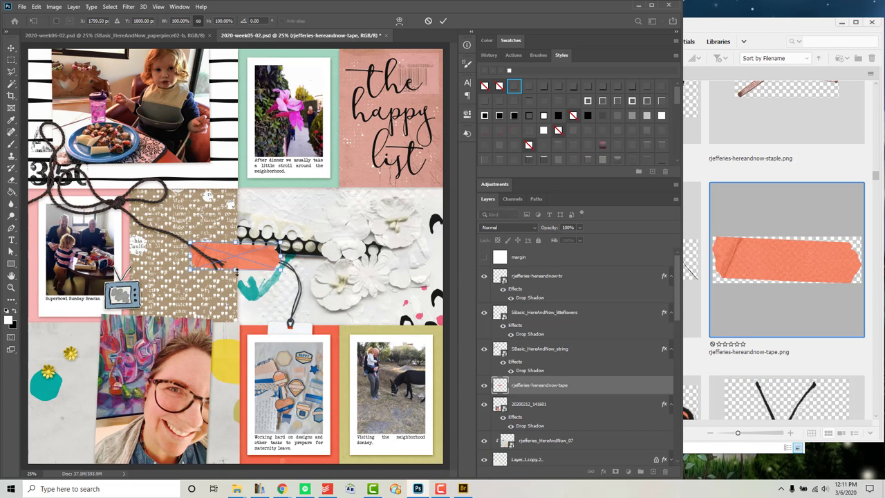
Place the orange flower01 and park it off the page for now
left_click(804, 326)
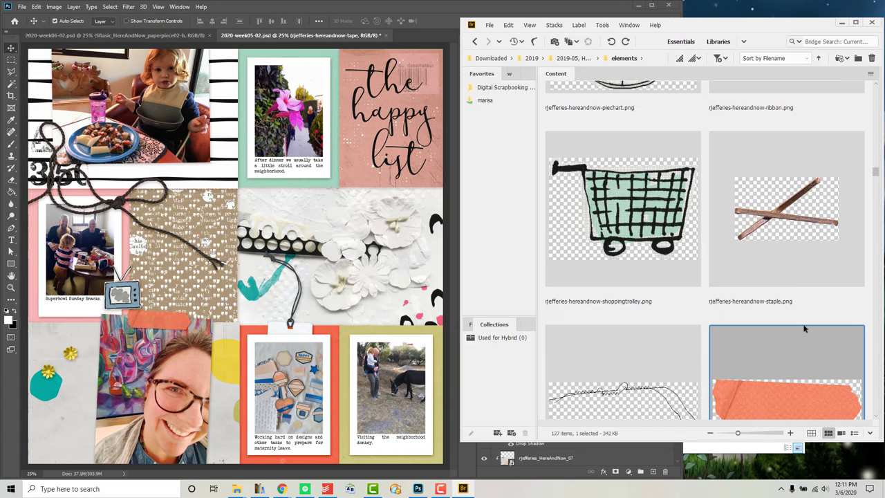
scroll(804, 326, "up", 2)
scroll(804, 326, "down", 2)
scroll(805, 328, "up", 10)
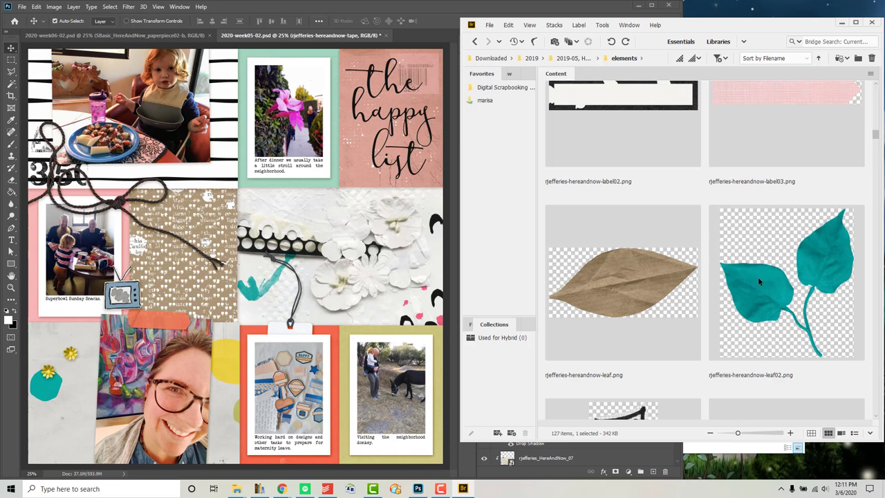
scroll(751, 276, "up", 3)
left_click_drag(796, 180, 311, 230)
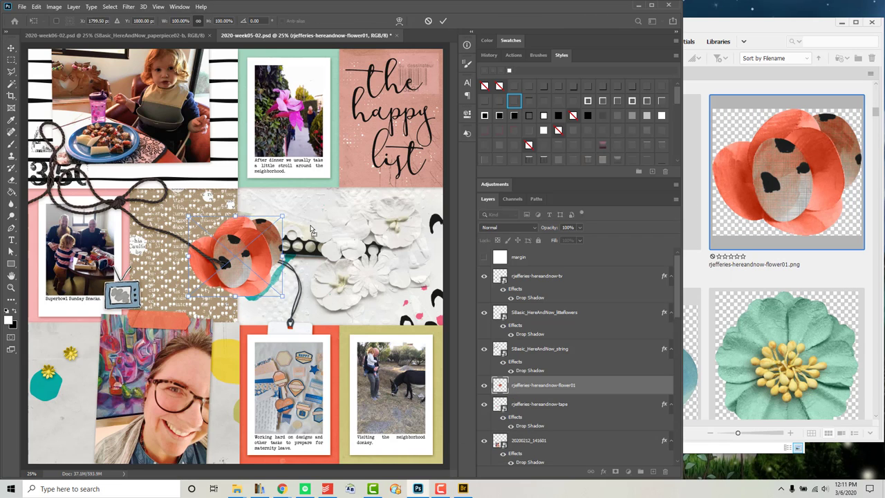
left_click_drag(275, 315, 543, 130)
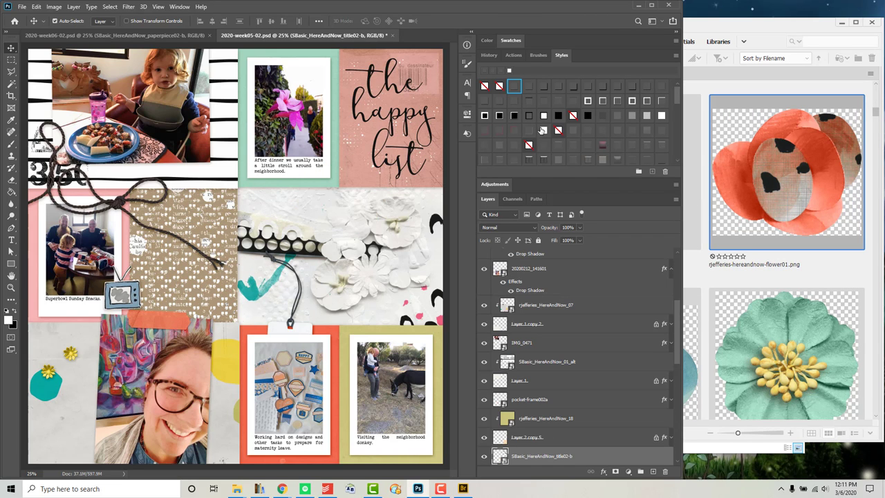
Make the title white, delete the flower cluster, and scale flower01 to 72% beside it
left_click(545, 131)
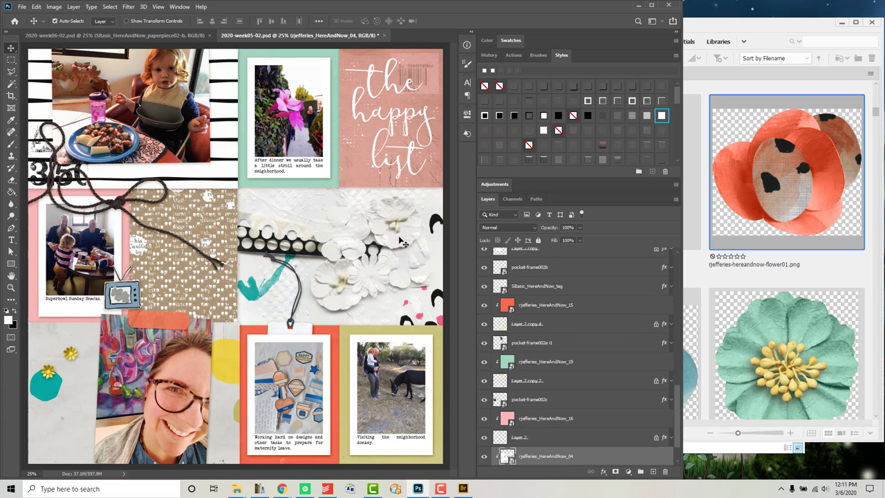
left_click_drag(423, 207, 425, 226)
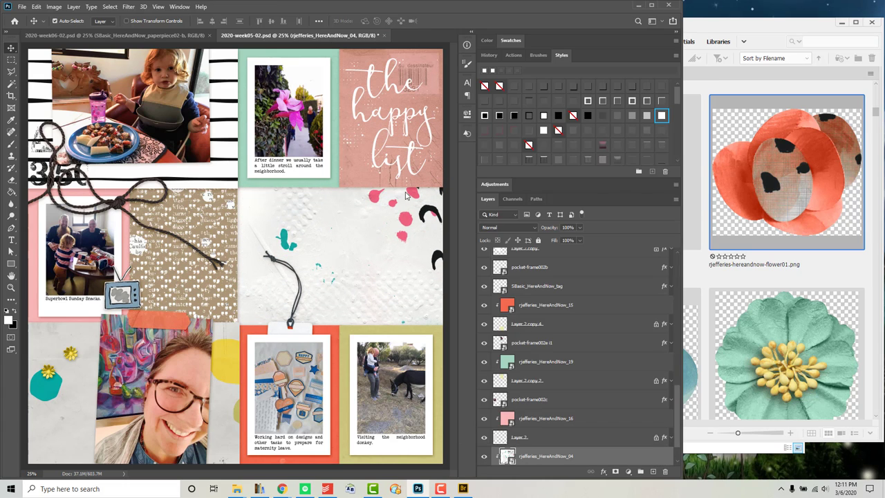
left_click(668, 276)
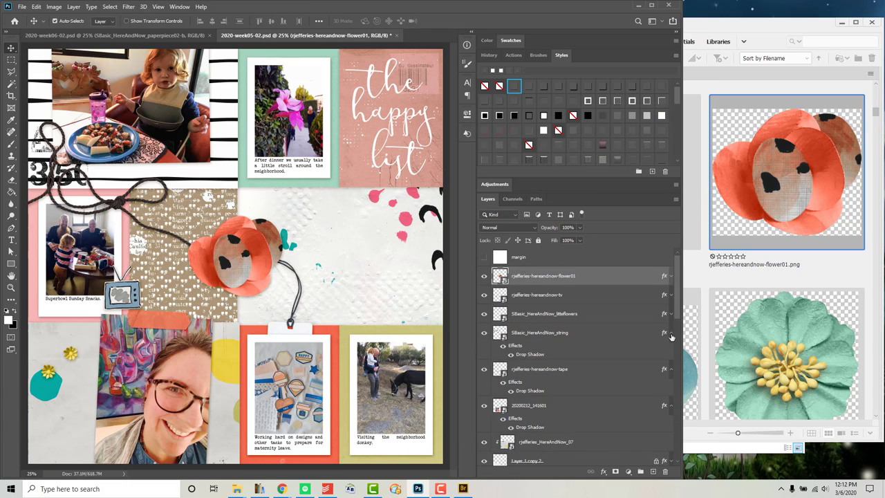
key("ctrl+t")
left_click_drag(235, 253, 377, 196)
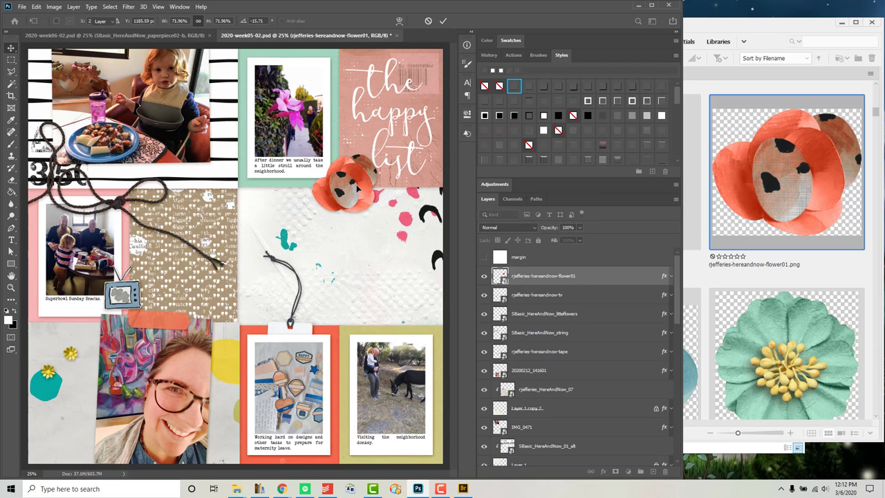
key("Return")
Place the teal leaf02 beneath the orange flower
left_click(755, 247)
scroll(778, 284, "down", 10)
double_click(778, 283)
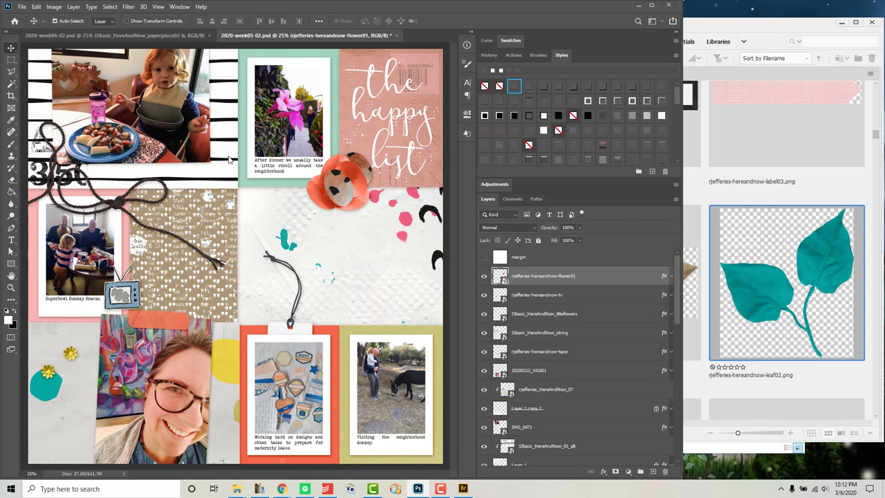
left_click(668, 276)
key("ctrl+[")
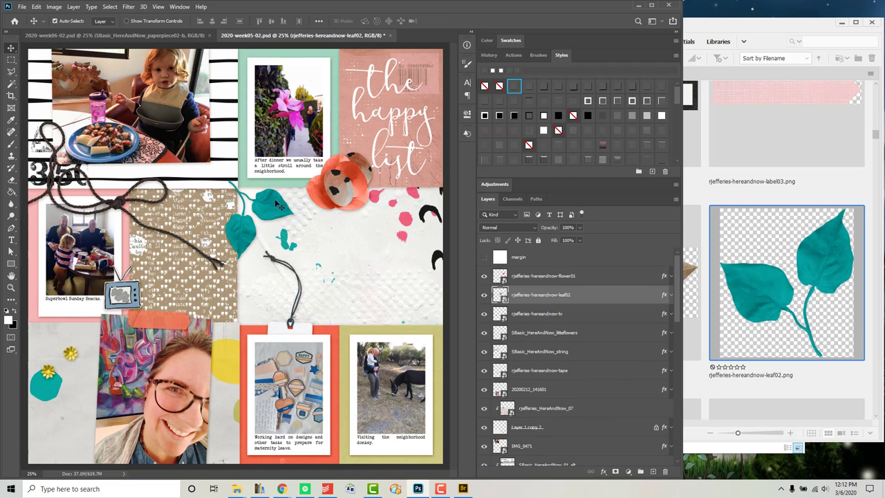
left_click_drag(259, 221, 336, 215)
Add the black ribbon01 across the top of the centre block
left_click(826, 259)
scroll(822, 242, "down", 5)
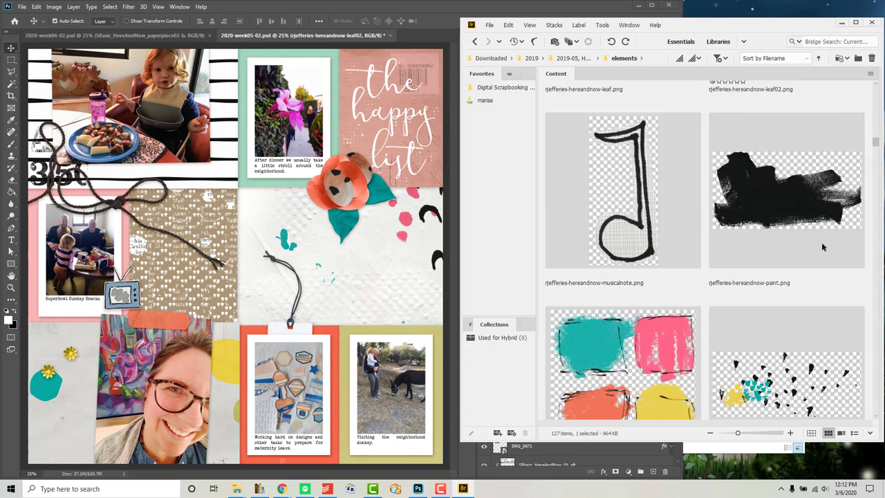
scroll(822, 242, "down", 5)
scroll(821, 241, "down", 5)
scroll(821, 242, "down", 5)
scroll(822, 246, "down", 5)
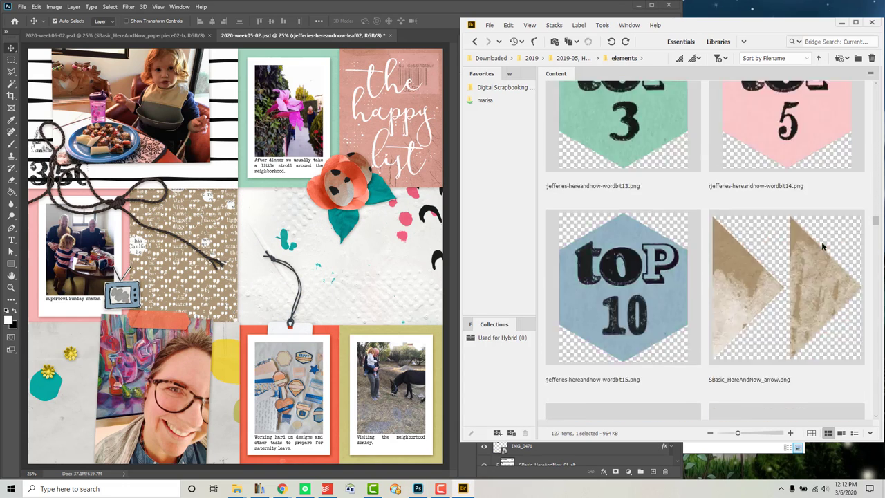
scroll(823, 245, "down", 5)
scroll(822, 245, "down", 5)
scroll(822, 246, "down", 5)
scroll(823, 245, "down", 5)
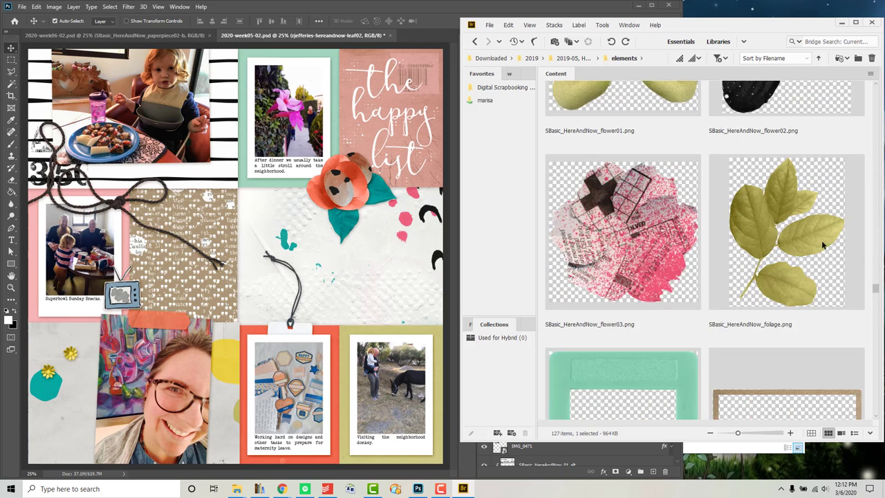
scroll(822, 246, "down", 5)
scroll(822, 242, "down", 5)
scroll(821, 240, "down", 5)
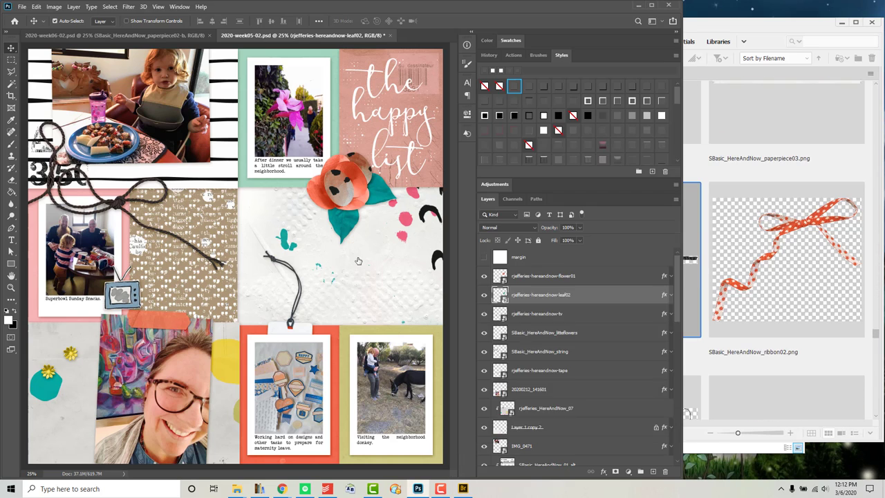
left_click_drag(691, 253, 297, 256)
left_click_drag(363, 247, 358, 177)
Scroll through the remaining elements and hide the element browser
left_click(810, 238)
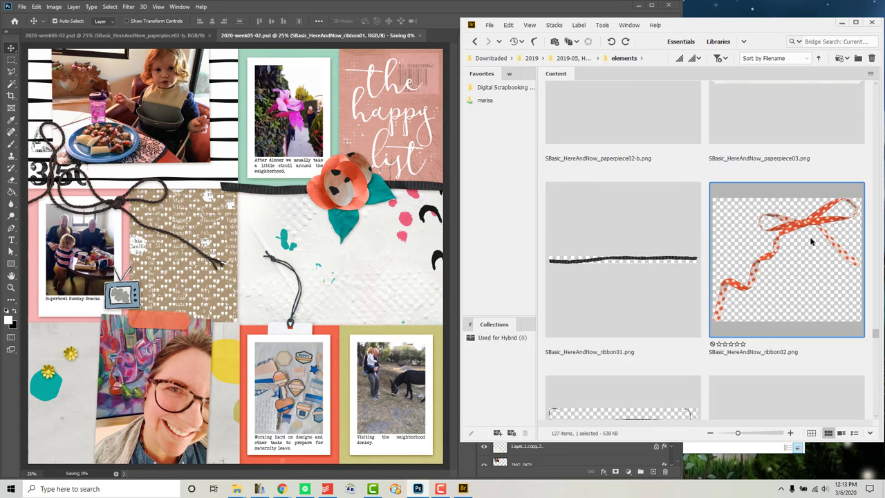
scroll(810, 237, "down", 5)
scroll(812, 240, "down", 5)
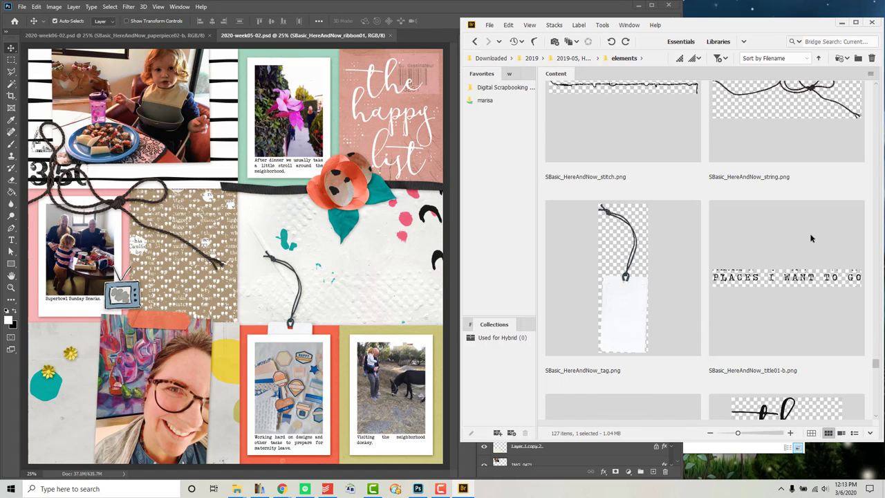
scroll(811, 238, "down", 5)
scroll(811, 239, "down", 5)
left_click(842, 22)
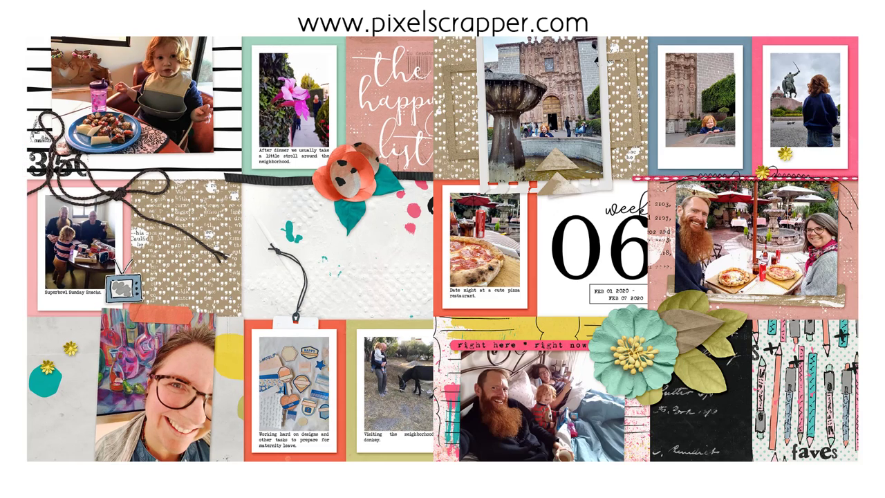